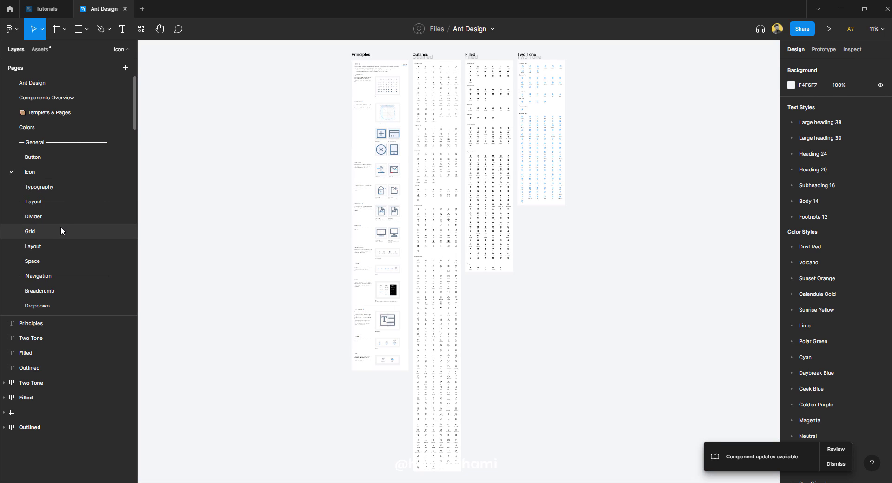
Open the Ant Design file's Button page to show the Standard and Dangerous button variants
left_click(49, 158)
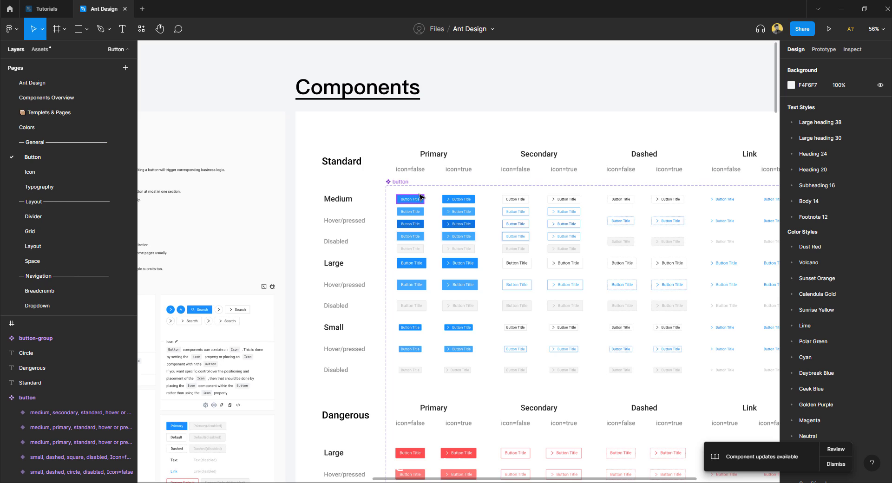
scroll(488, 208, "down", 3)
scroll(488, 208, "right", 3)
scroll(400, 140, "up", 3)
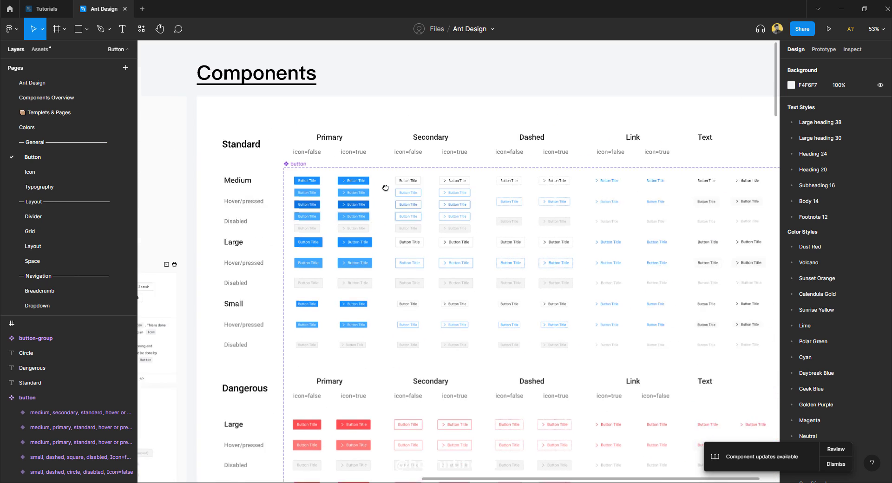
scroll(384, 187, "down", 1)
scroll(434, 242, "down", 3)
scroll(435, 229, "right", 1)
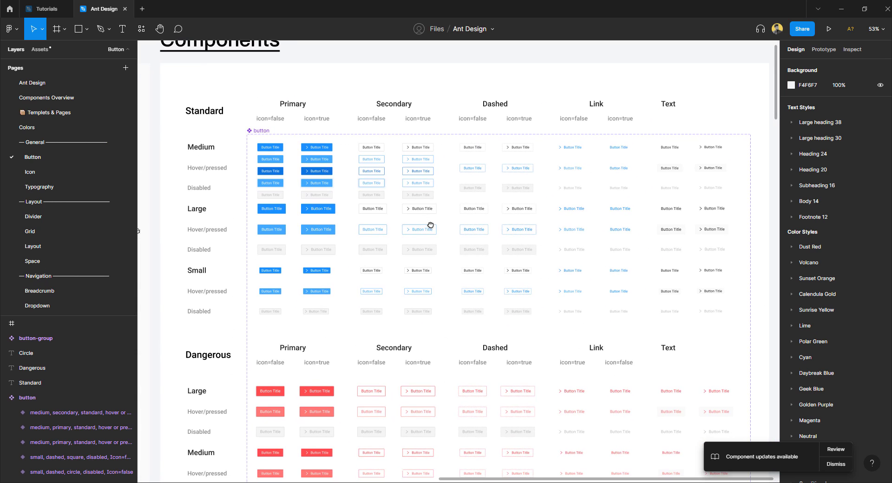
scroll(307, 158, "up", 3)
left_click(283, 192)
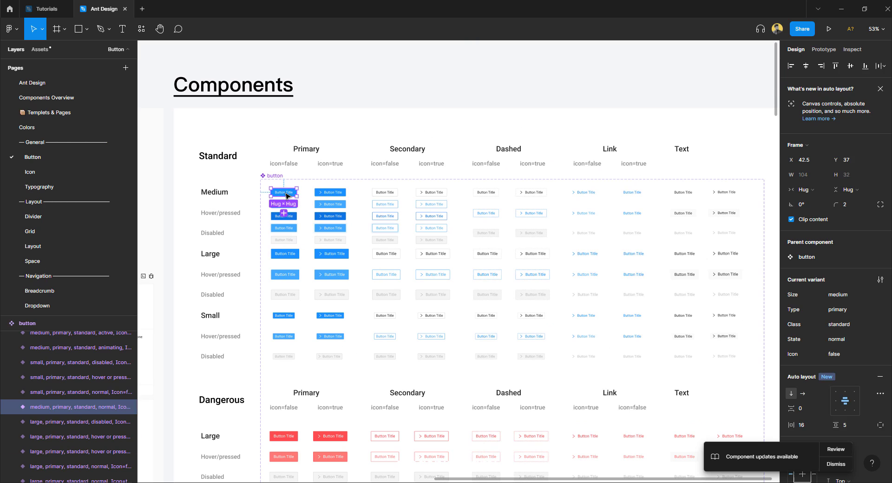
left_click_drag(284, 192, 283, 65)
scroll(275, 61, "up", 10)
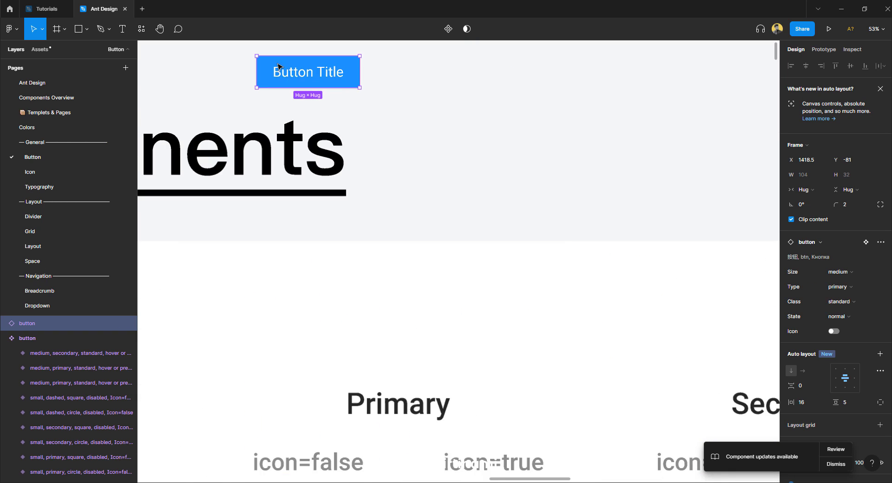
left_click_drag(393, 183, 432, 251)
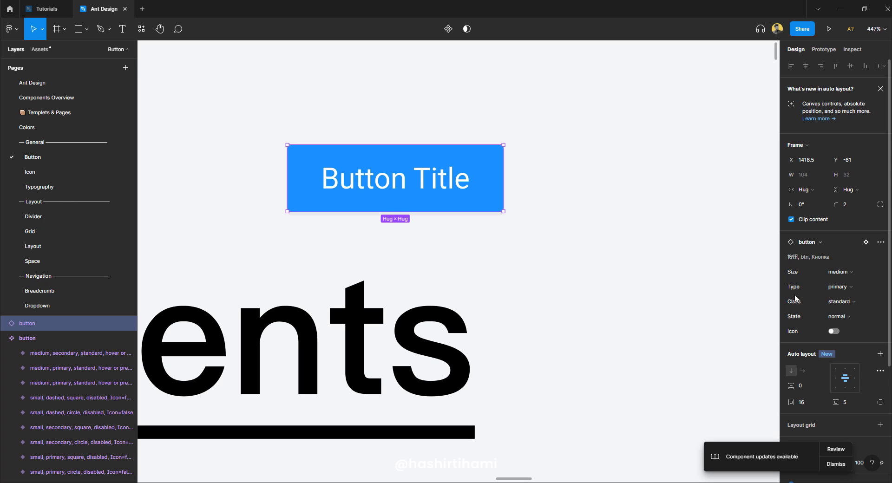
left_click(833, 331)
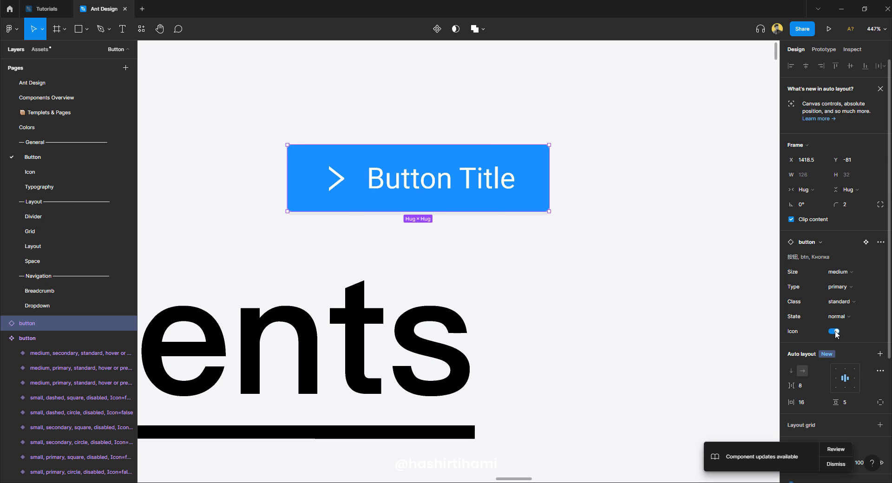
left_click(834, 332)
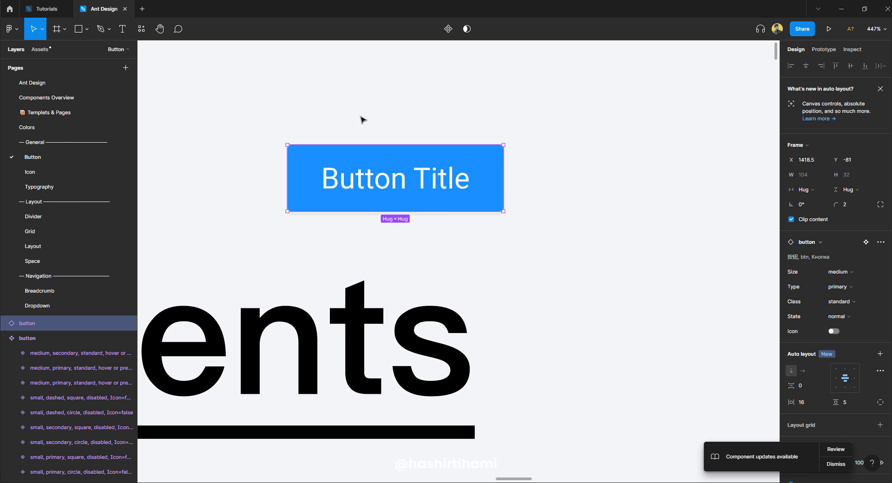
key("Delete")
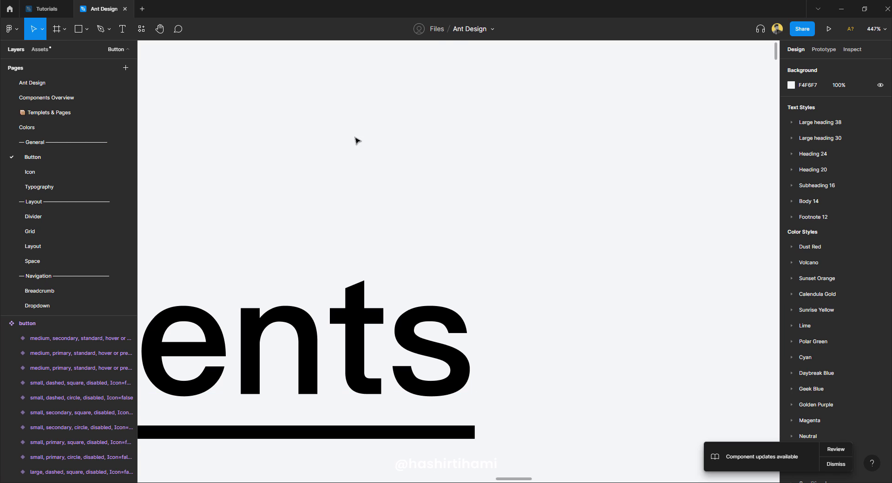
In the Tutorials file, add a 'Button' text layer and wrap it in an auto-layout frame
left_click(44, 9)
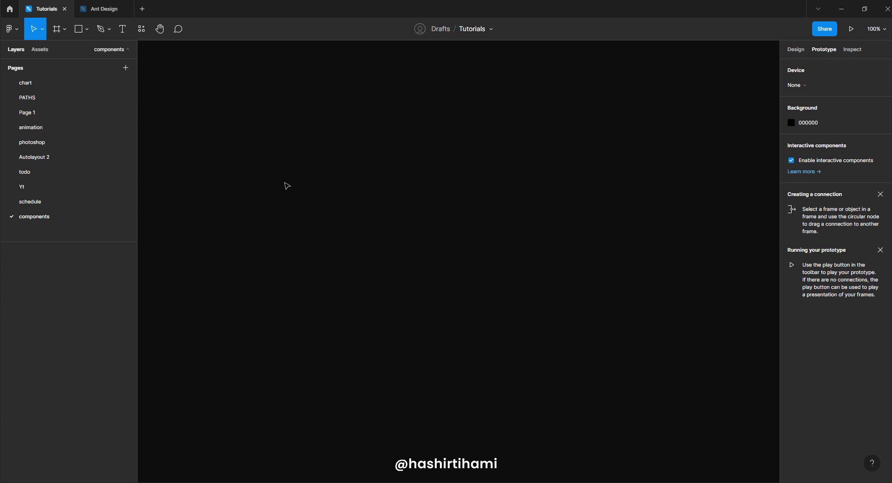
key("t")
left_click(325, 216)
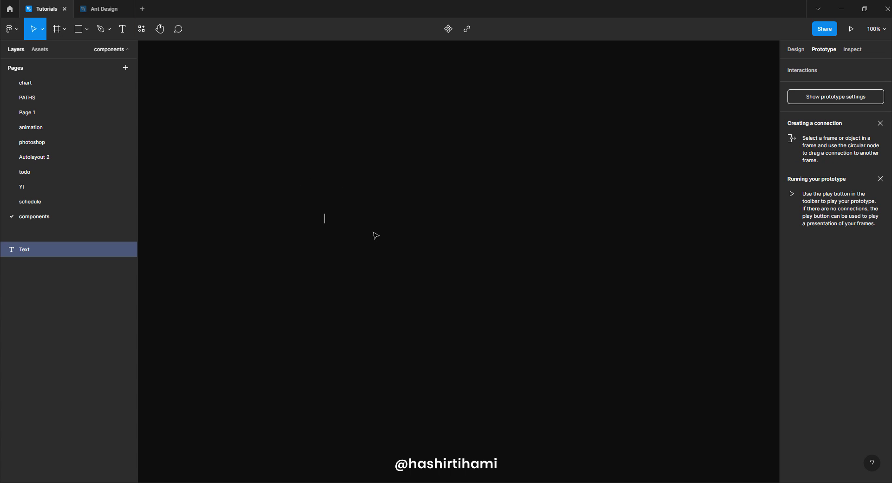
type("Button")
key("Escape")
key("shift+a")
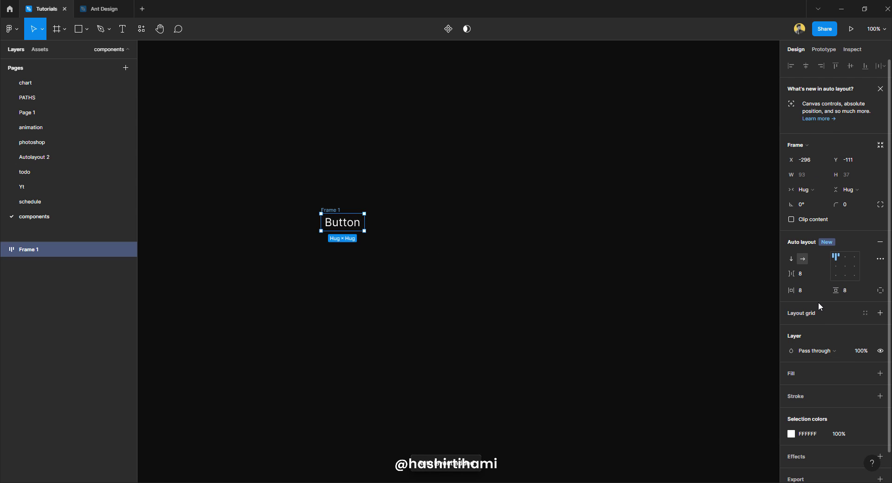
Give the frame 24 horizontal and 24 vertical padding and a corner radius of 4
left_click(809, 292)
type("24")
left_click(850, 291)
type("24")
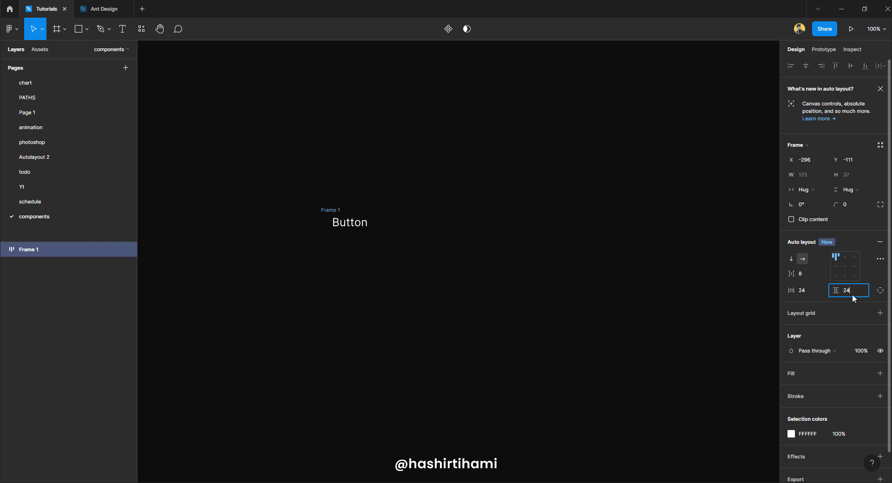
key("Return")
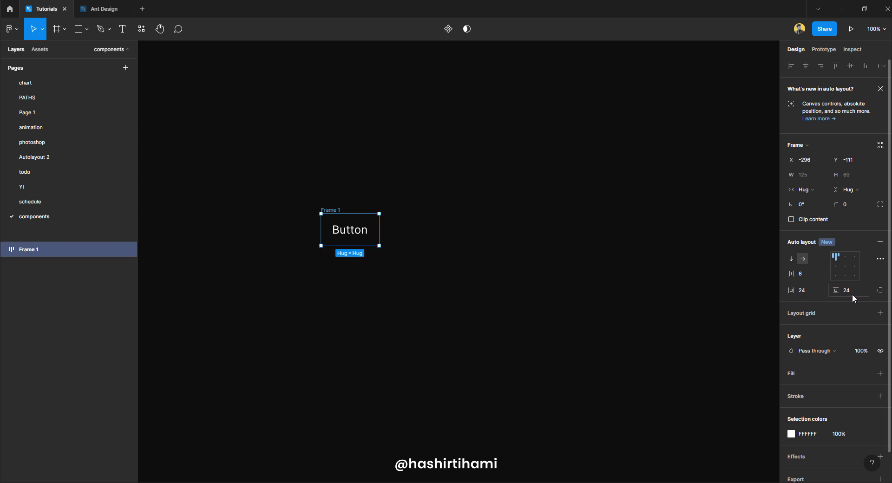
left_click(860, 205)
type("4")
key("Return")
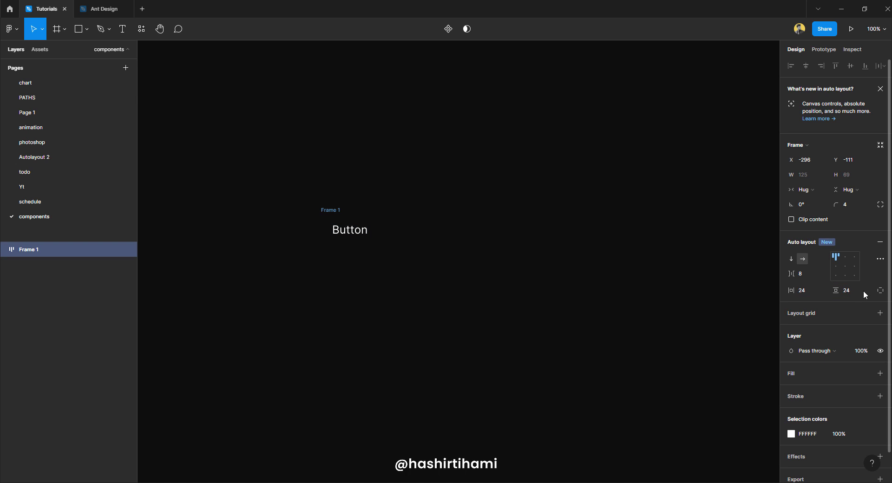
Add a teal 107797 fill to the Button frame
left_click(880, 373)
left_click(791, 388)
left_click_drag(704, 352, 635, 338)
left_click_drag(734, 373, 769, 297)
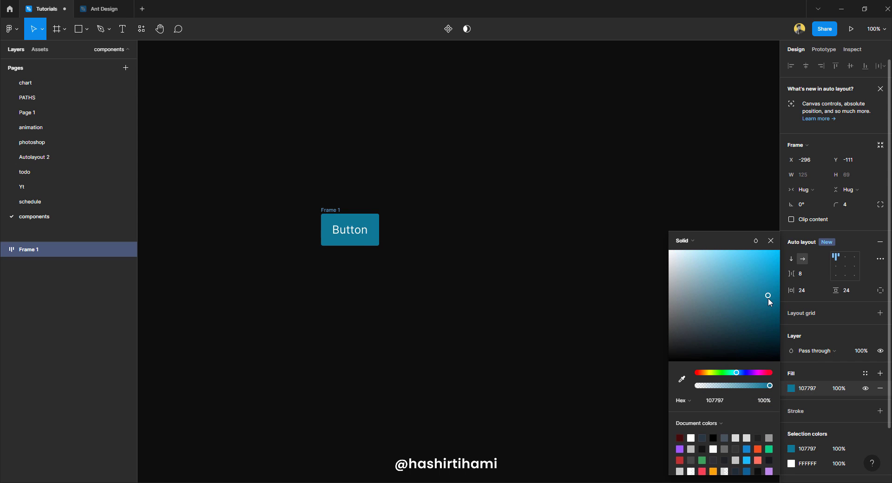
left_click(490, 273)
scroll(363, 235, "up", 5)
left_click_drag(440, 229, 440, 242)
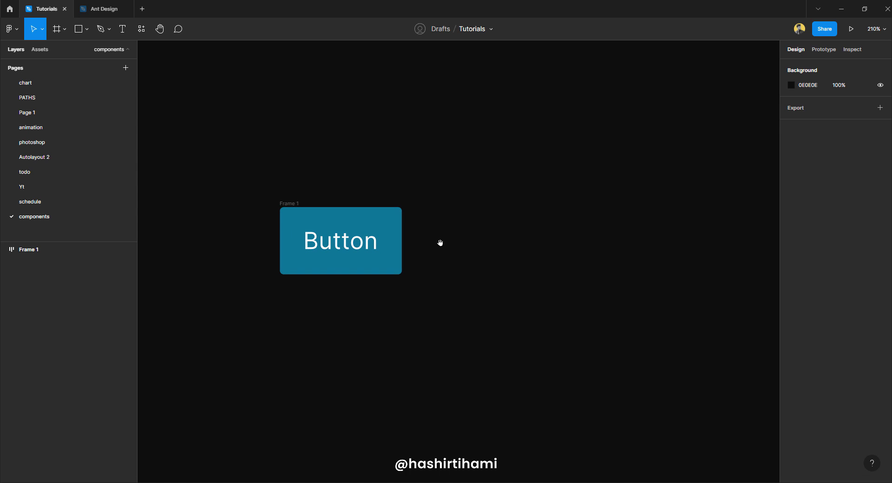
Convert the teal Frame 1 into a component and rename it 'Button'
left_click(297, 205)
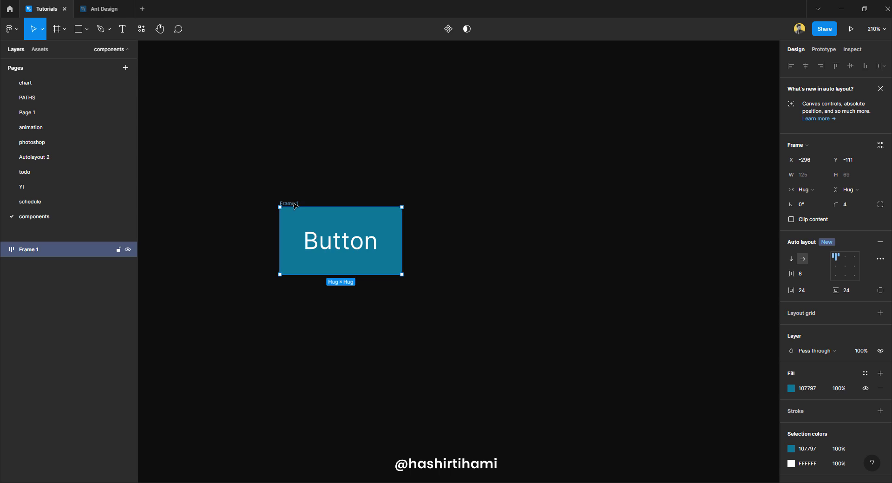
left_click(449, 30)
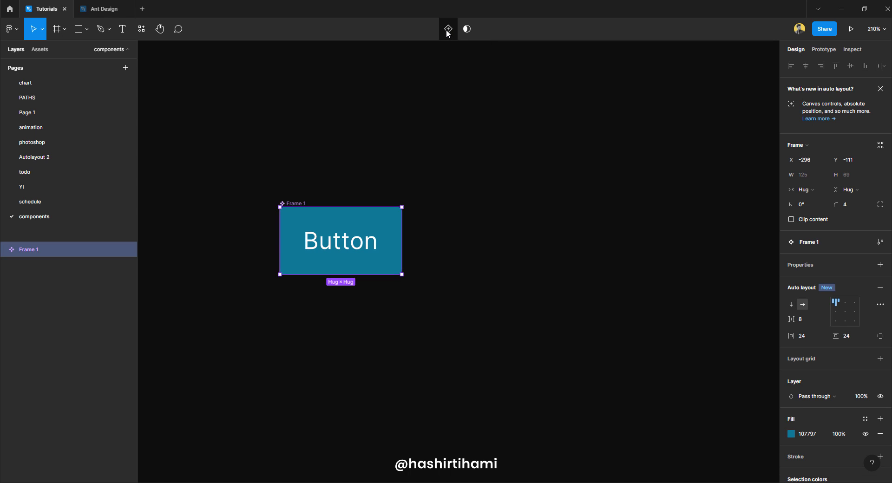
double_click(298, 204)
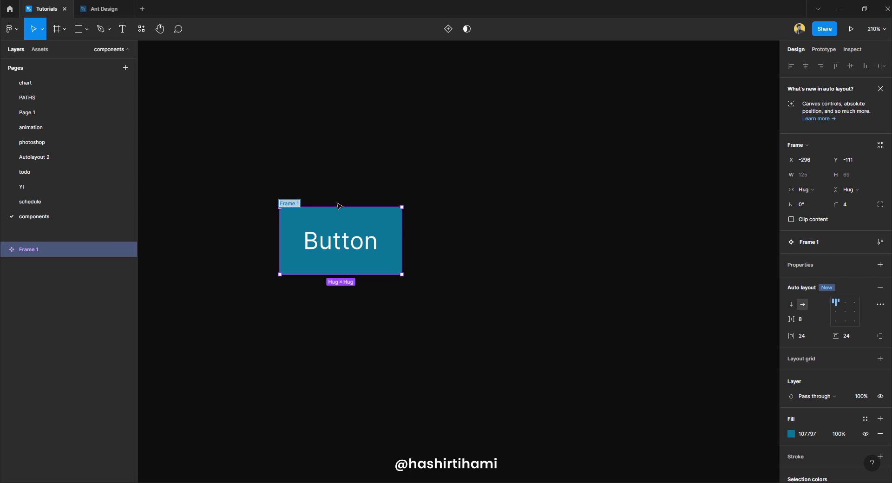
type("Button")
left_click(321, 200)
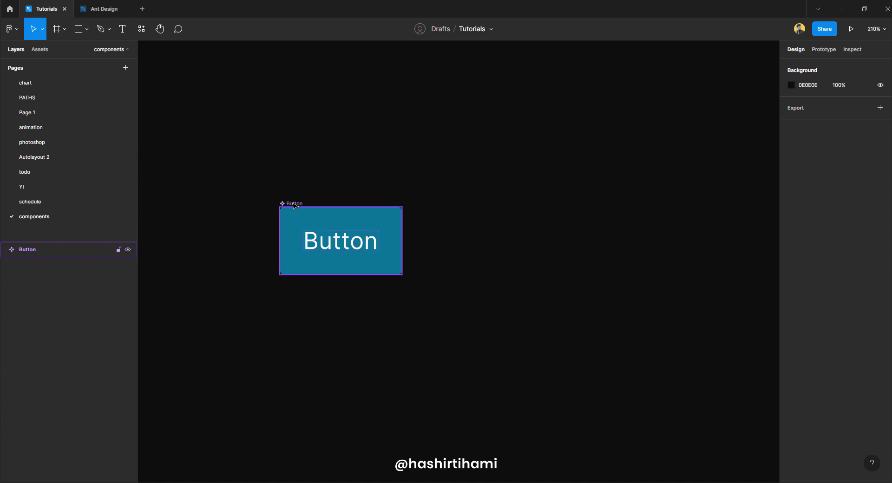
Create a Button instance and position it to the right of the main component
left_click_drag(294, 206, 447, 207)
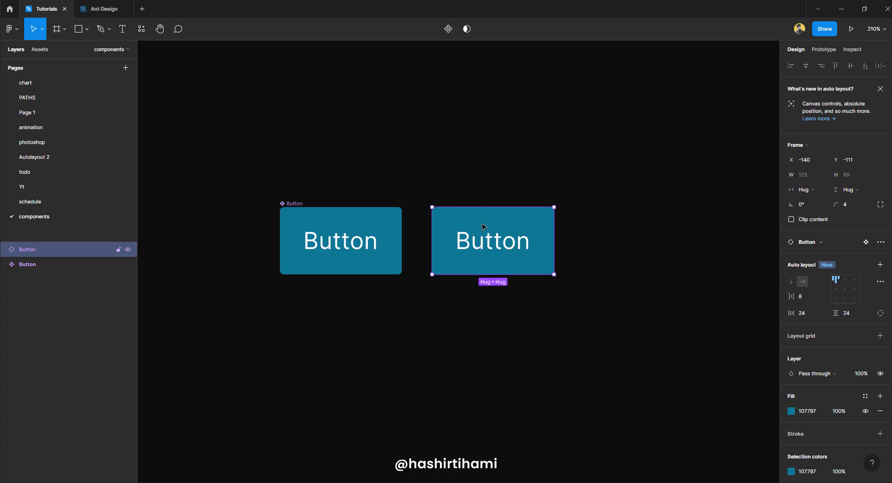
left_click_drag(533, 231, 603, 233)
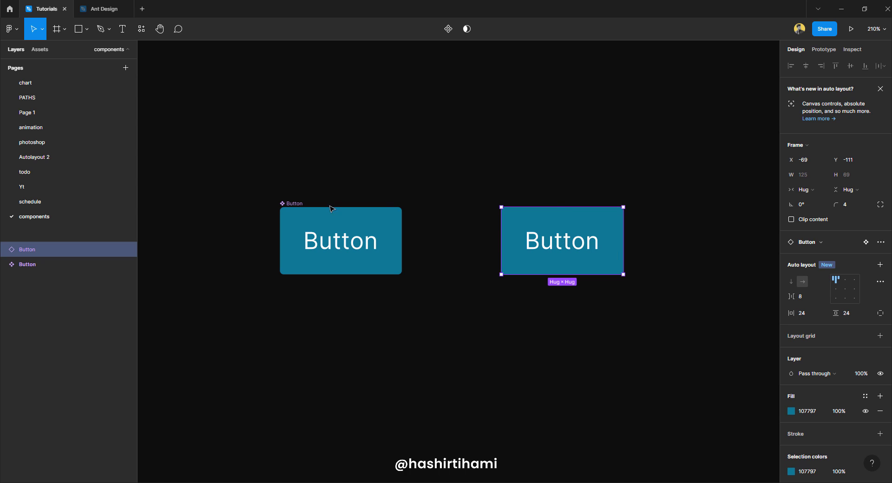
left_click(295, 205)
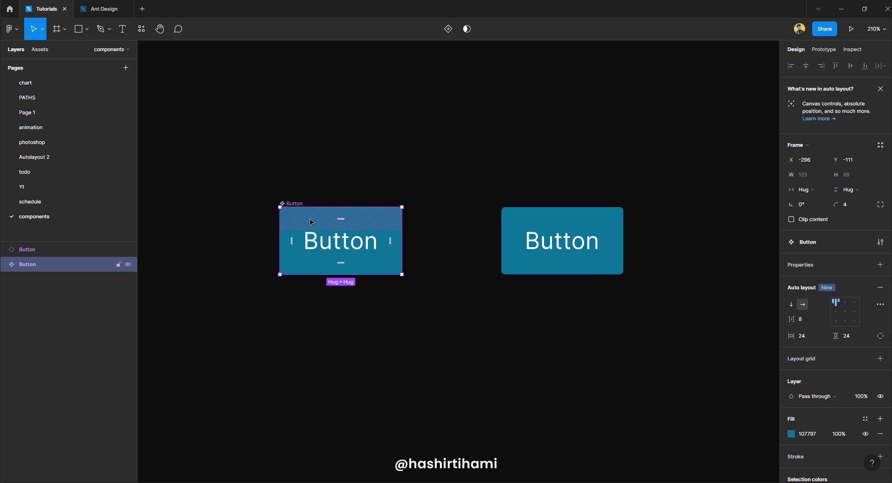
left_click(561, 226)
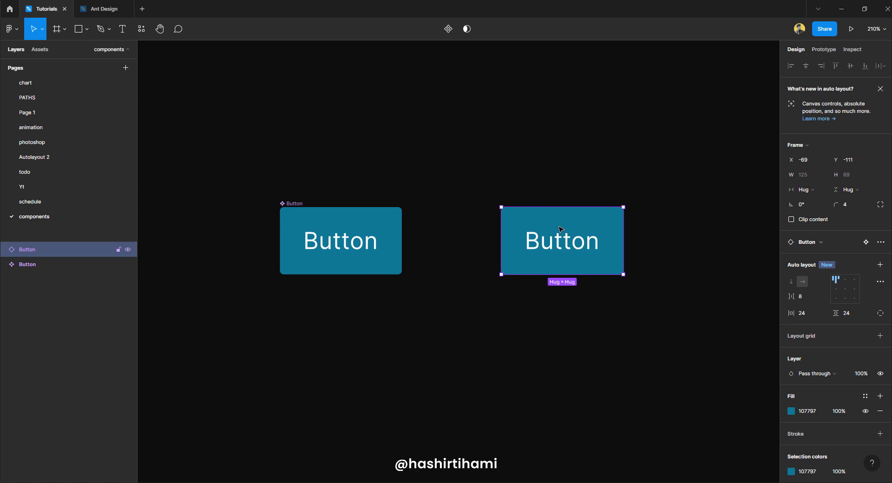
Darken the main Button component's teal fill to 175C72
left_click(299, 205)
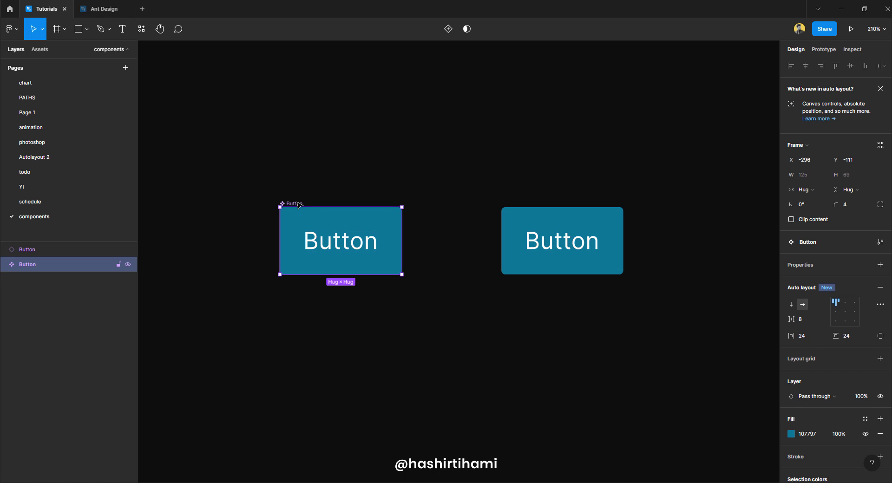
left_click(791, 435)
mouse_move(760, 325)
left_mouse_down()
mouse_move(746, 326)
mouse_move(754, 309)
mouse_move(767, 317)
left_mouse_up()
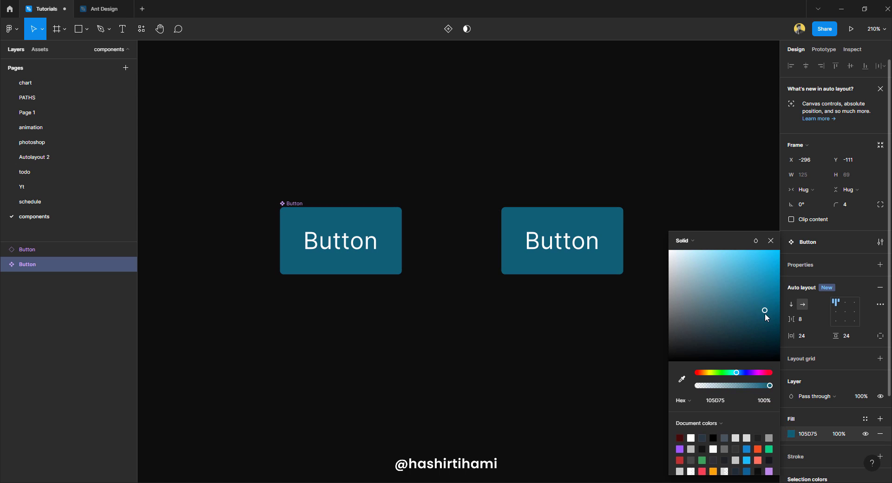
left_click(653, 309)
Stack three instances on the right and change the component's label to 'Text'
left_click_drag(594, 246, 596, 325)
left_click(305, 204)
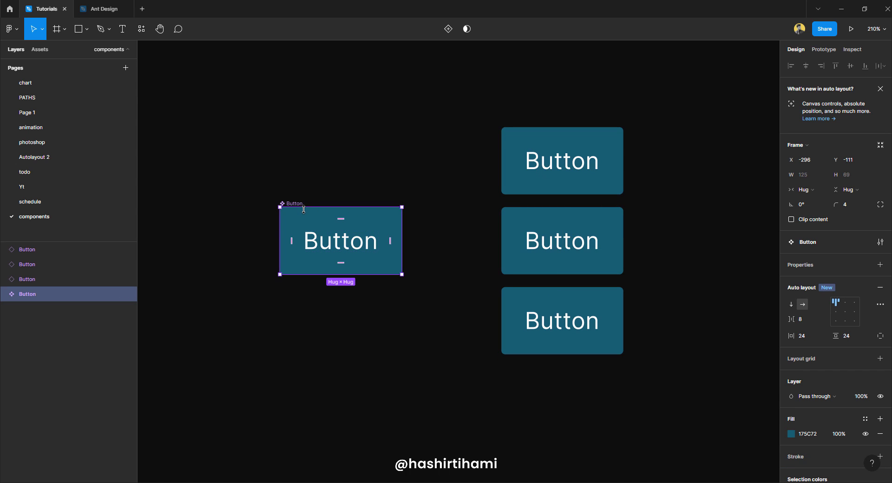
double_click(362, 240)
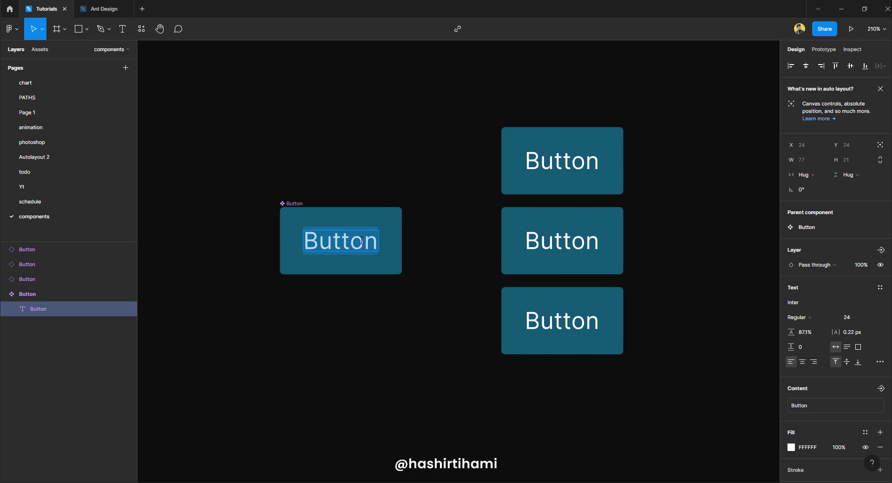
type("Text")
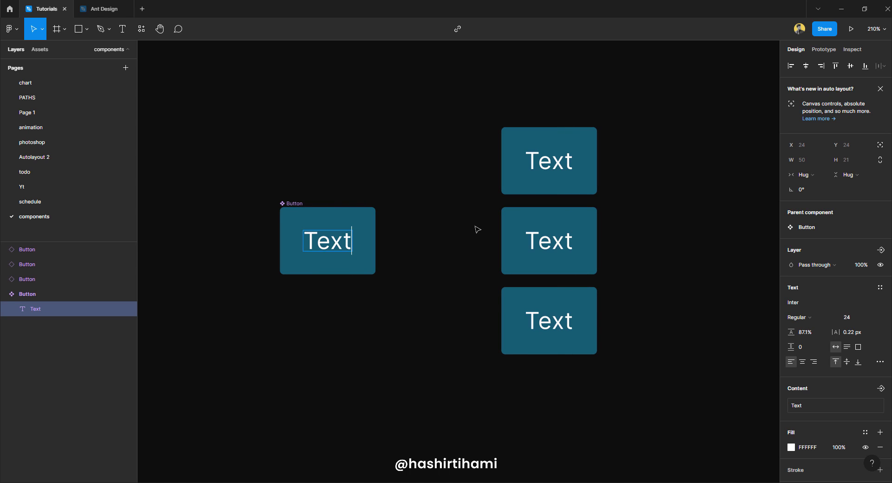
key("Escape")
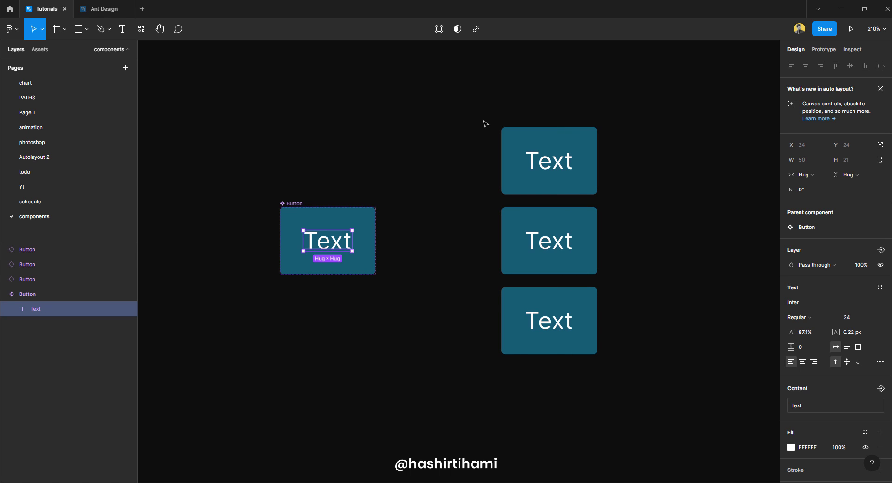
Add a white 'trash' text layer in Font Awesome 6 Pro left of the Button component
left_click(408, 173)
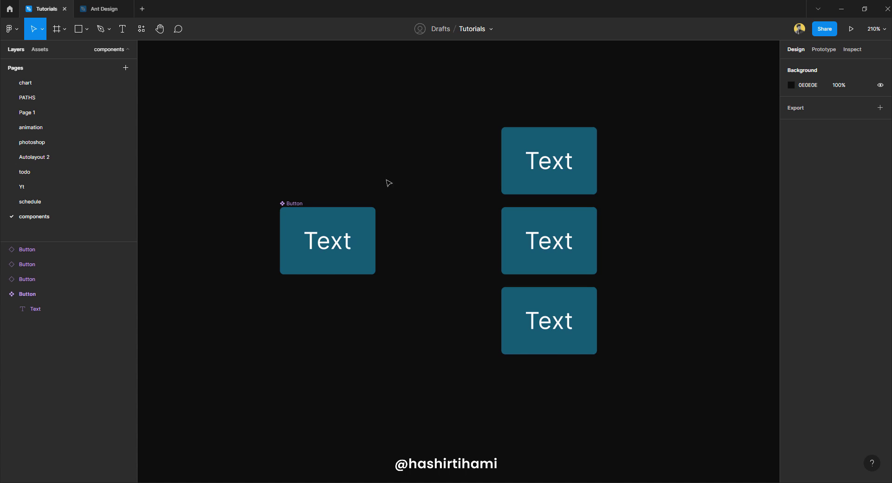
right_click(253, 140)
left_click(221, 154)
key("t")
left_click(193, 232)
type("trash")
key("Escape")
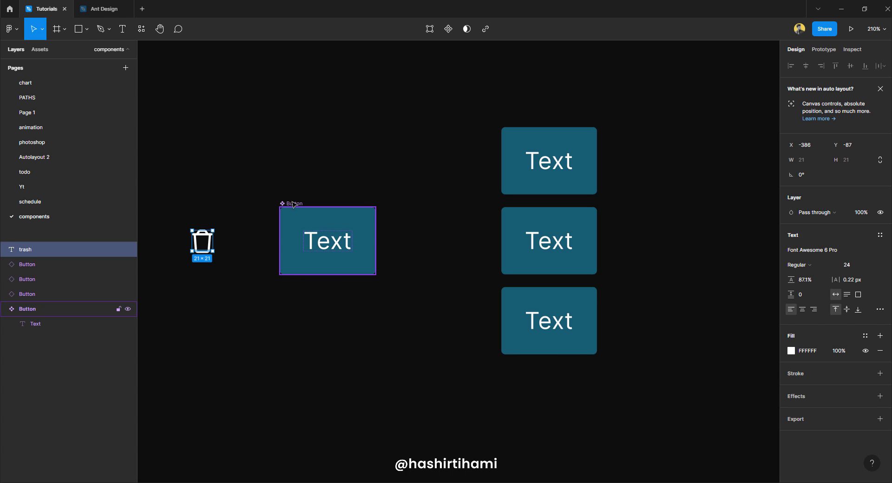
left_click(293, 204)
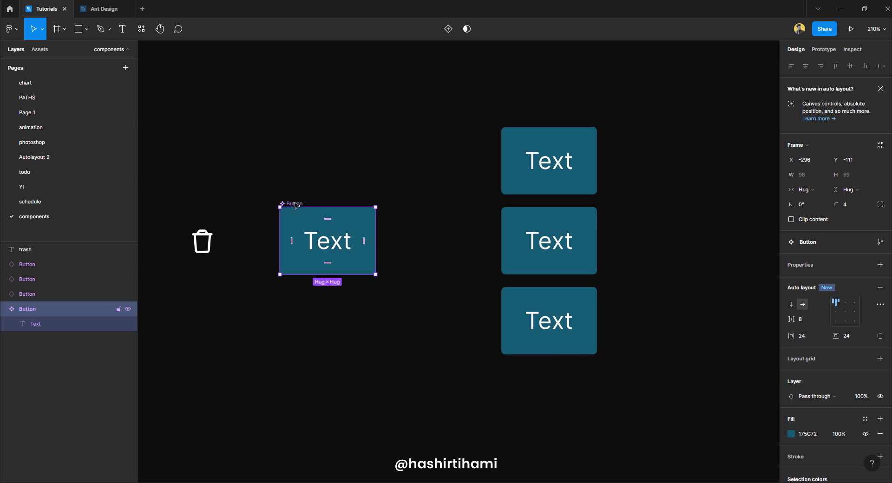
Add a second variant and paste the trash icon before its Text label
left_click(449, 30)
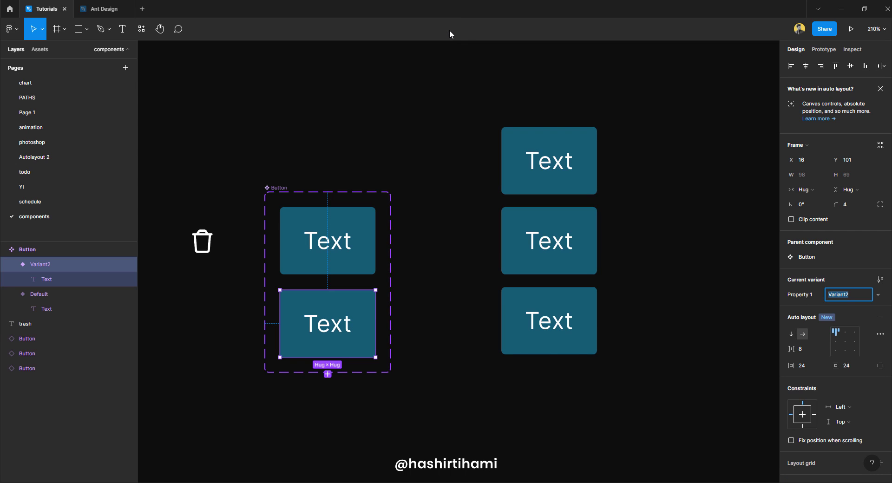
left_click(435, 80)
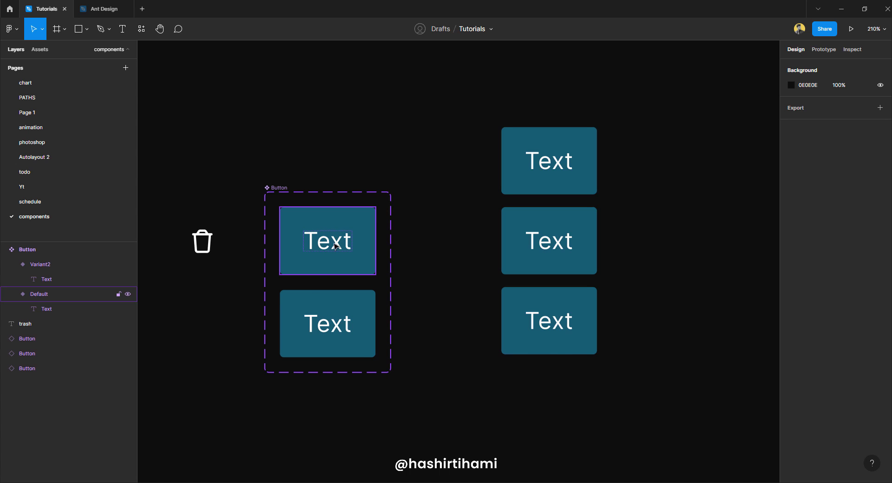
left_click(210, 242)
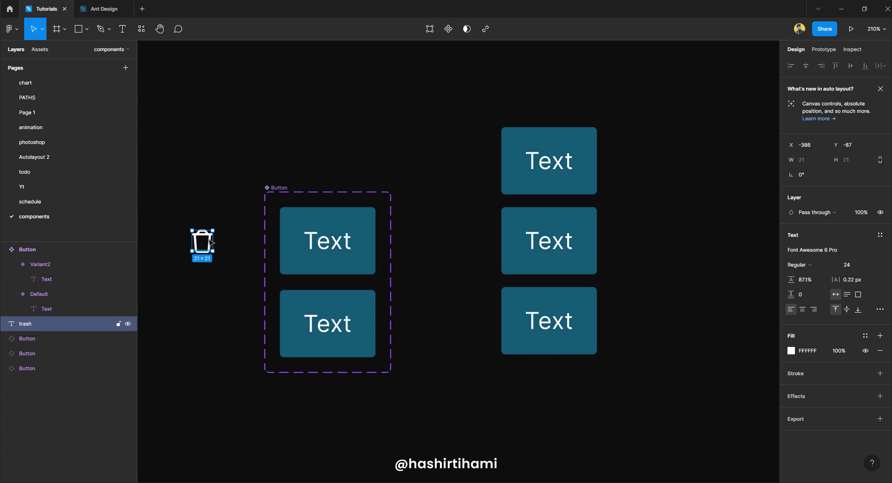
left_click(363, 328)
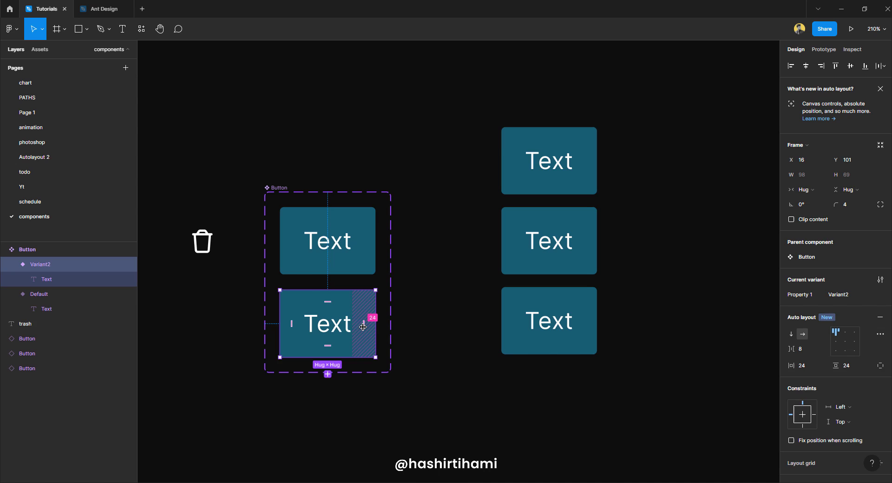
key("ctrl+v")
key("Left")
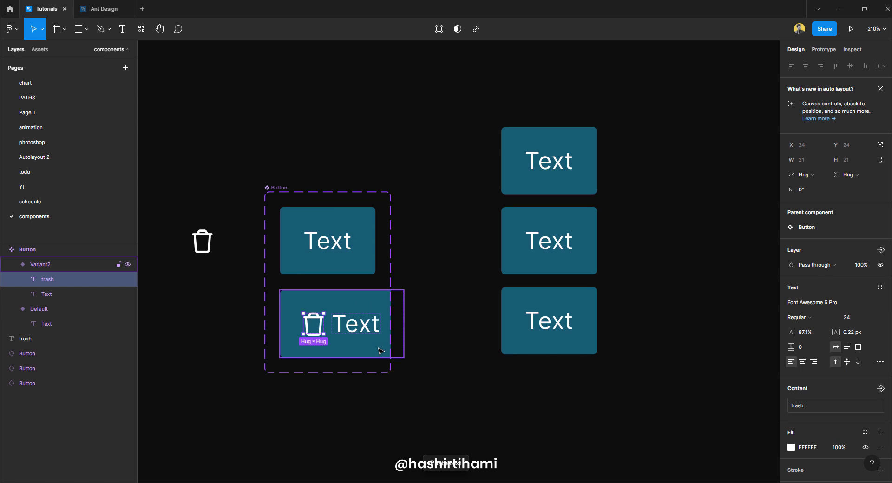
Widen the component set frame to fit both variants
left_click(423, 304)
left_click(382, 250)
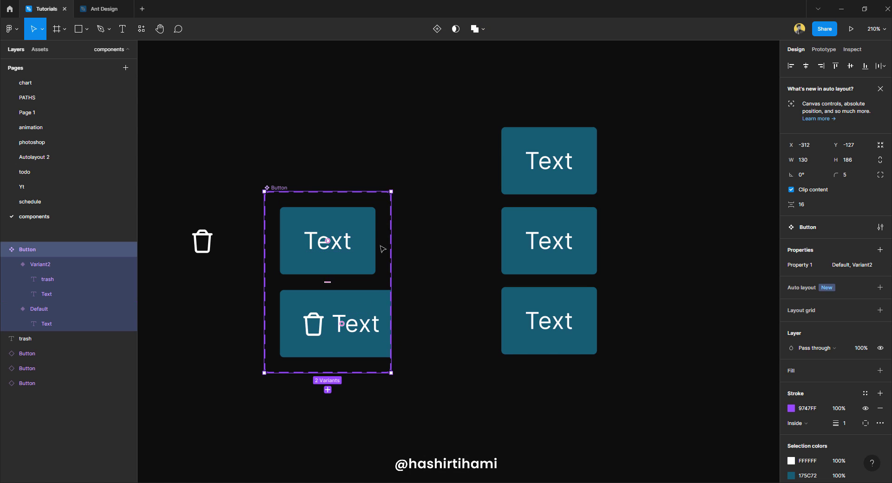
left_click_drag(391, 249, 425, 250)
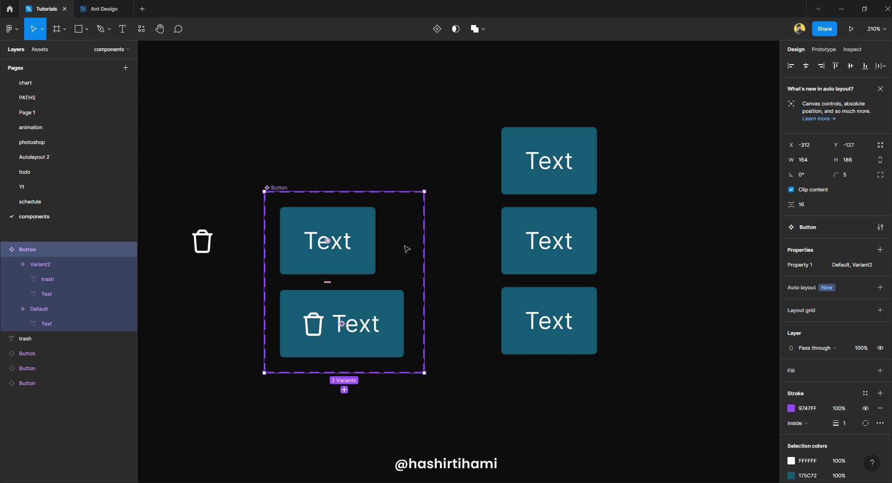
Rename the Default variant to icon=no
key("Escape")
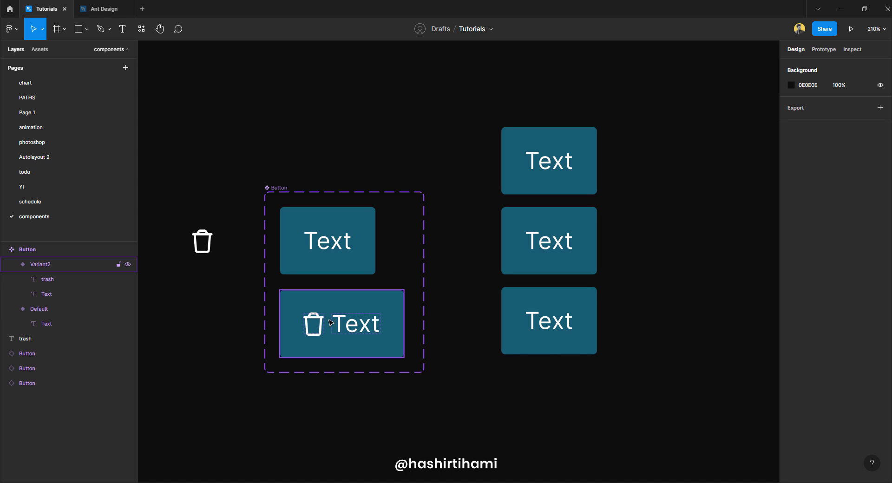
left_click(328, 252)
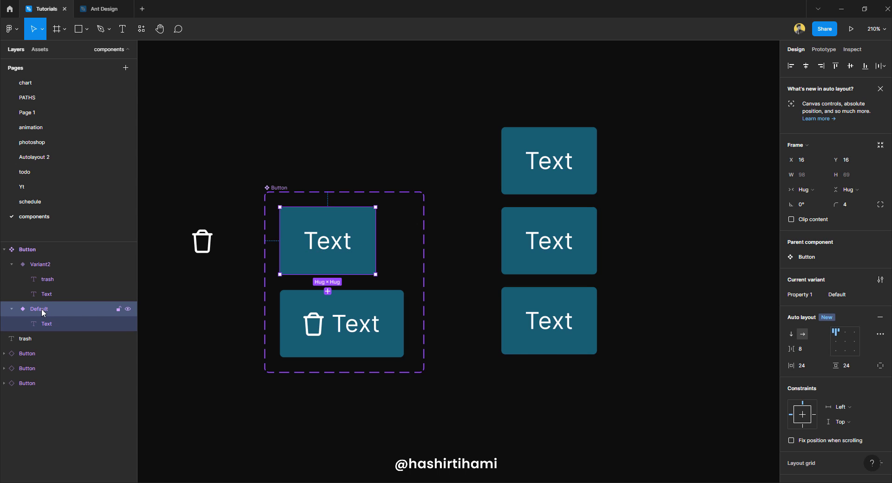
double_click(43, 309)
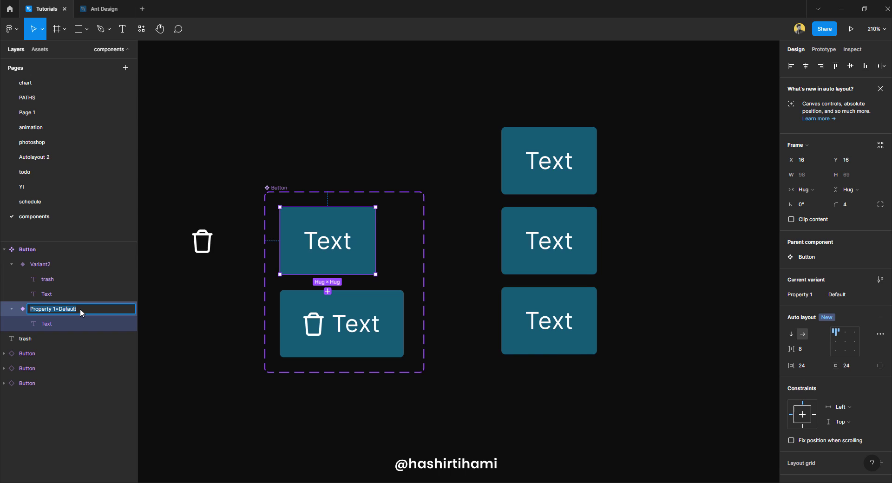
type("icon")
type("=ye")
key("BackSpace")
key("BackSpace")
key("BackSpace")
type("no")
key("Return")
Rename the trash-icon variant to icon=yes
left_click(344, 334)
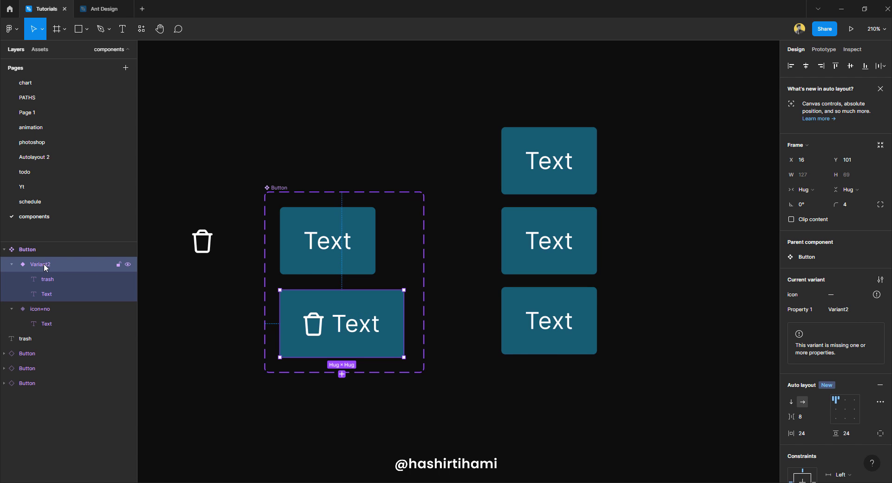
double_click(66, 263)
type("icon=no")
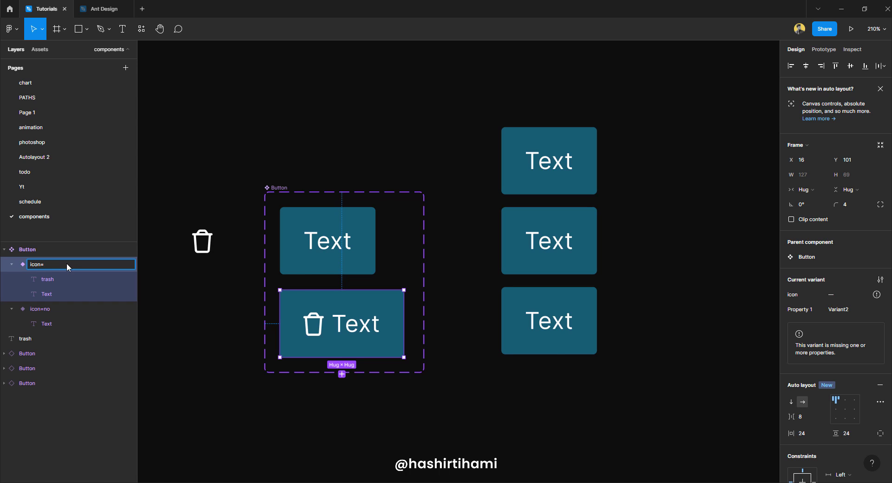
left_click(180, 315)
Place a Button instance below the set and toggle its icon property on, then off
scroll(324, 300, "down", 3)
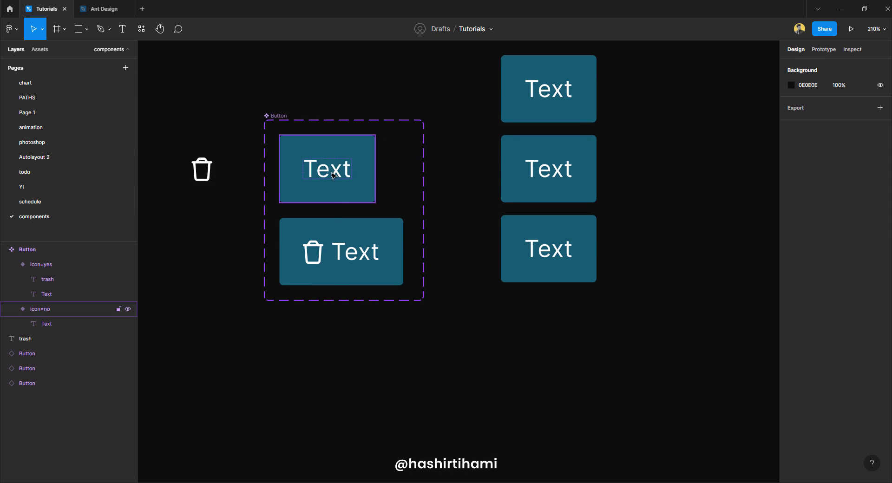
left_click_drag(342, 173, 342, 398, "alt")
scroll(462, 321, "down", 2)
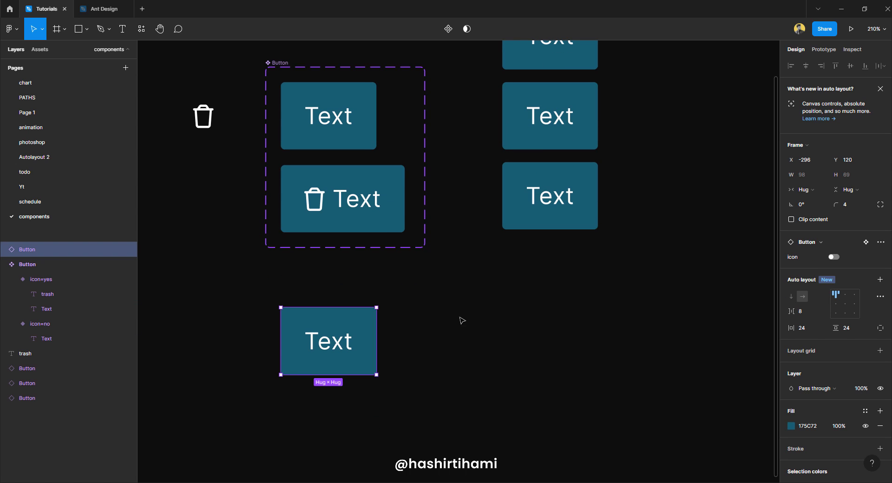
left_click(834, 258)
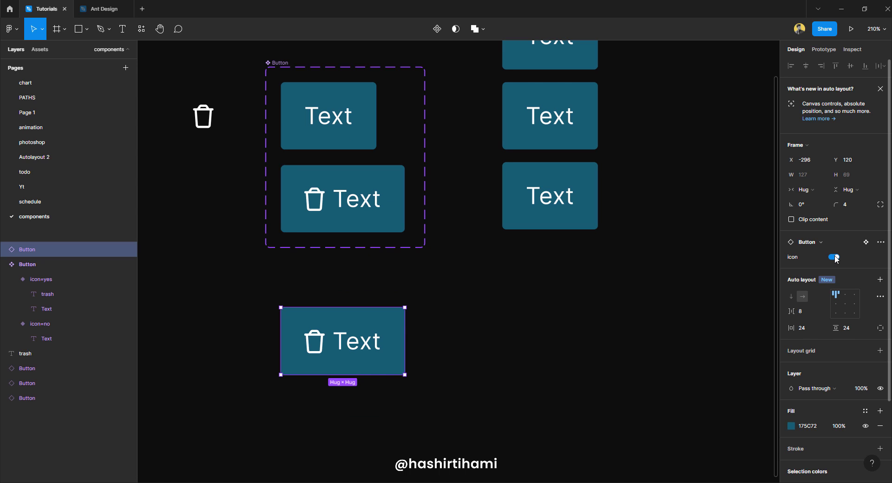
left_click(834, 257)
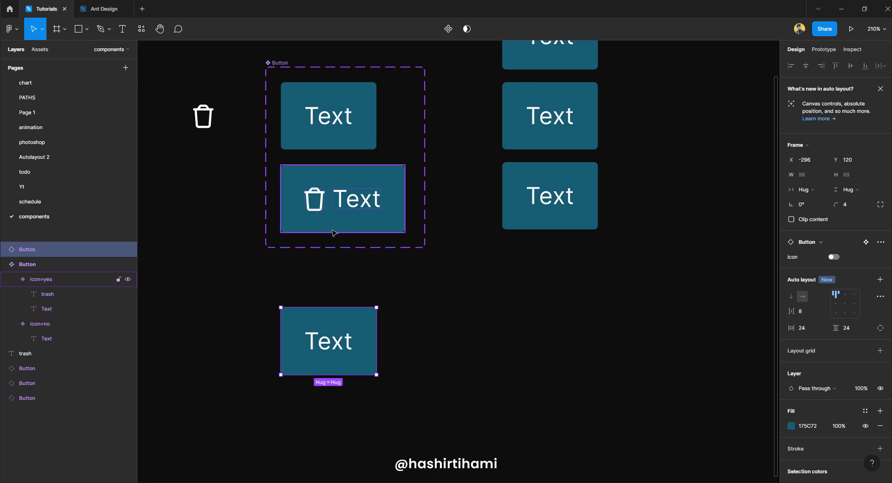
Move the trash icon to the right of the Text label in the icon=yes variant
left_click(321, 204, "ctrl")
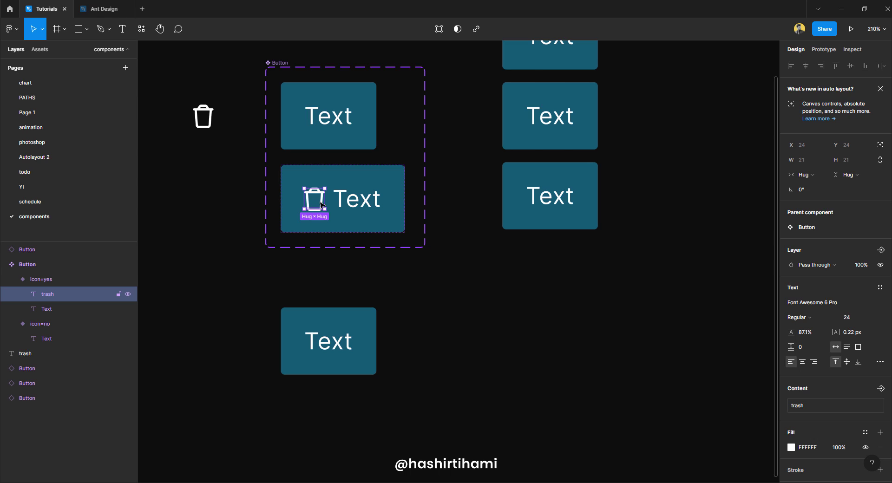
key("Right")
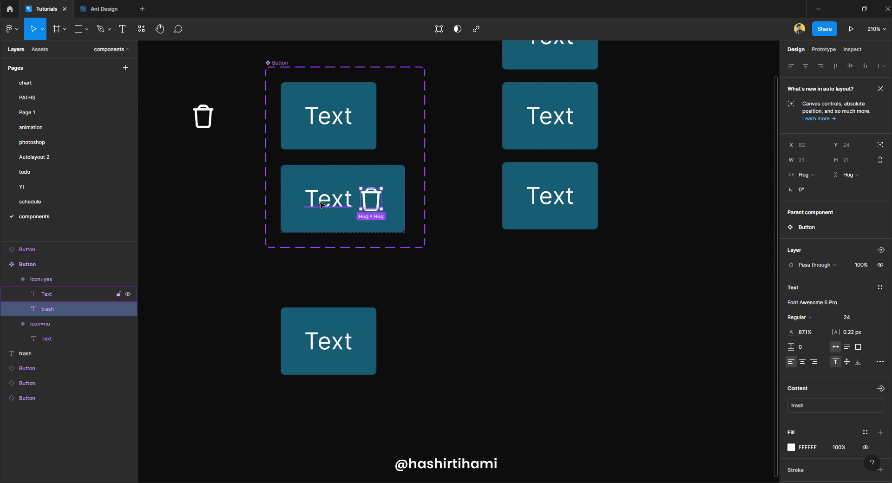
left_click(454, 284)
Switch on the icon toggle for the bottom Button instance
left_click(360, 328)
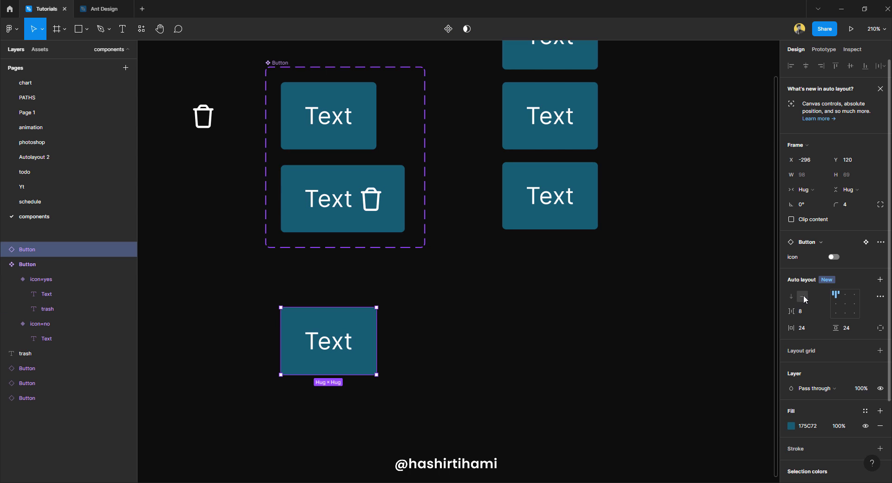
left_click(835, 258)
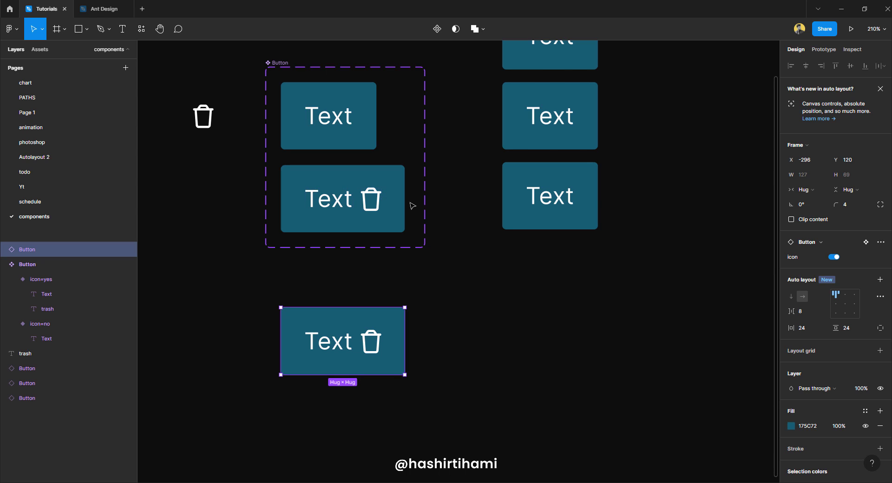
left_click_drag(477, 202, 481, 262)
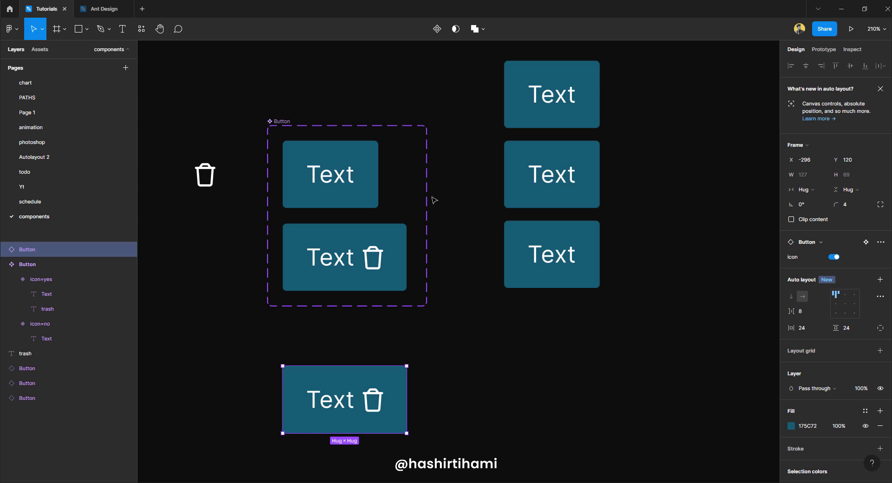
left_click_drag(347, 193, 291, 177)
Duplicate both Button variants to the left of the set and detach the top copy with Ctrl+Alt+B
left_click(651, 205)
left_click(651, 251, "shift")
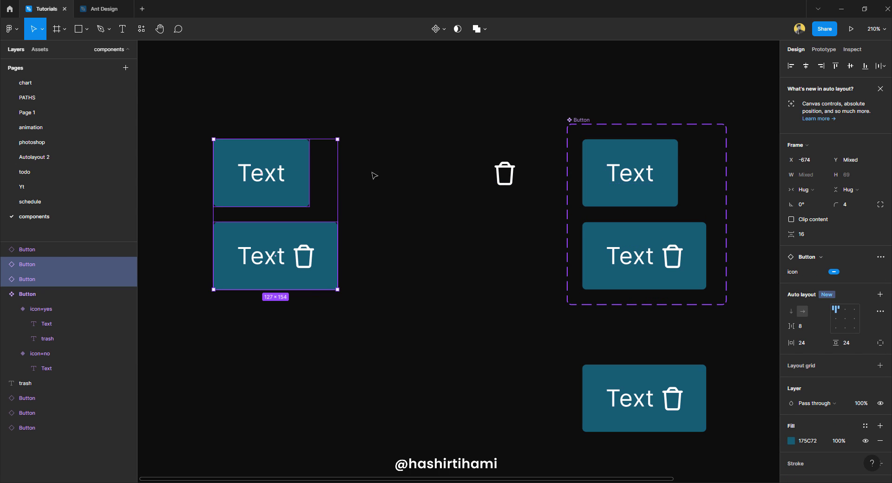
left_click(292, 176)
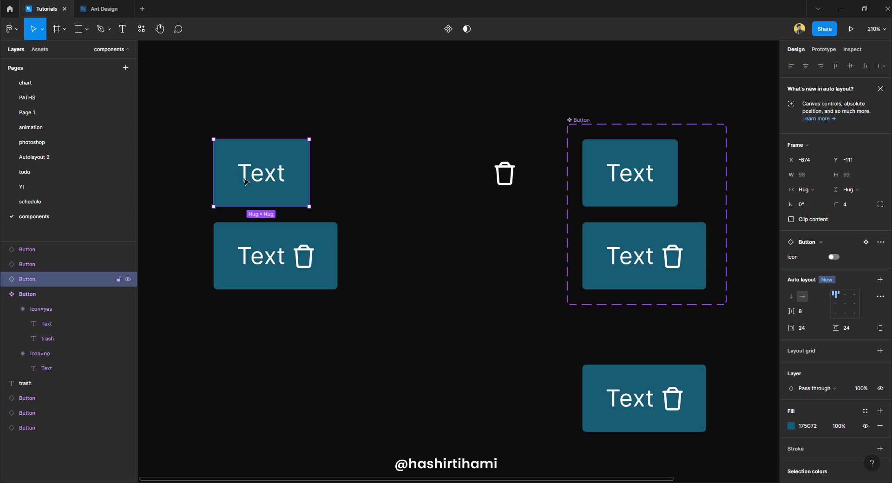
key("ctrl+alt+b")
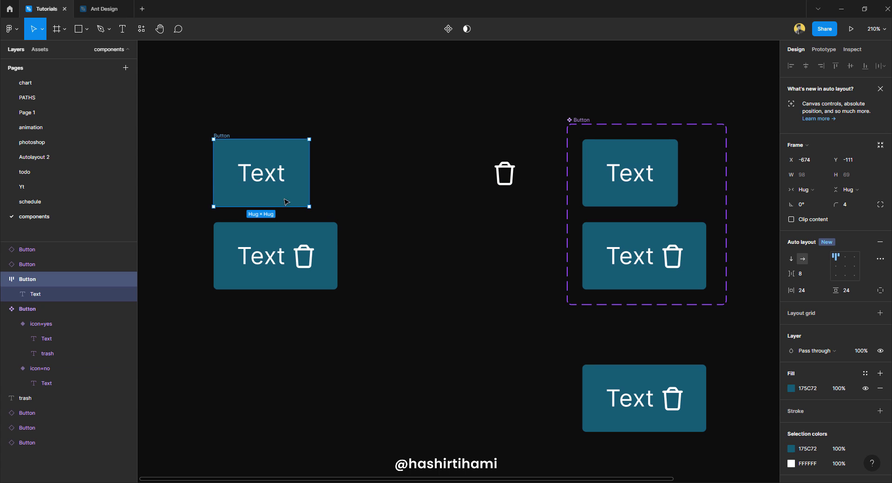
Detach the lower trash-icon copy via Detach instance, then marquee-select both detached frames
left_click(248, 239)
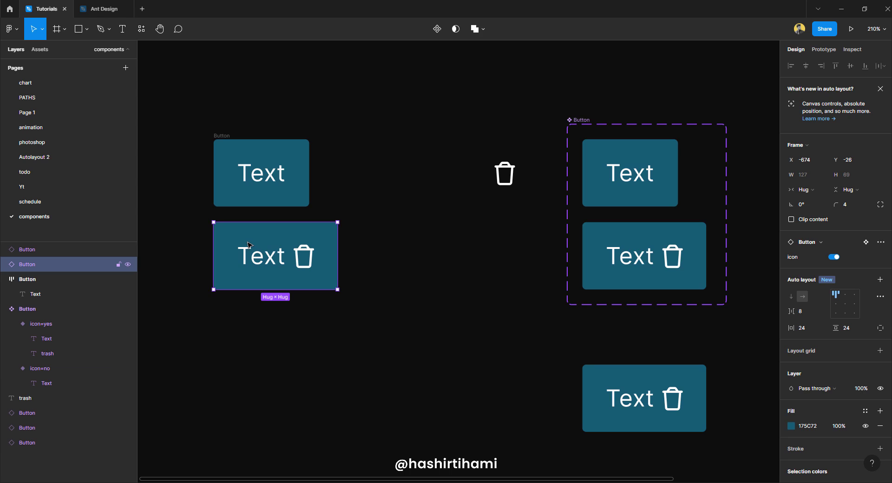
right_click(250, 241)
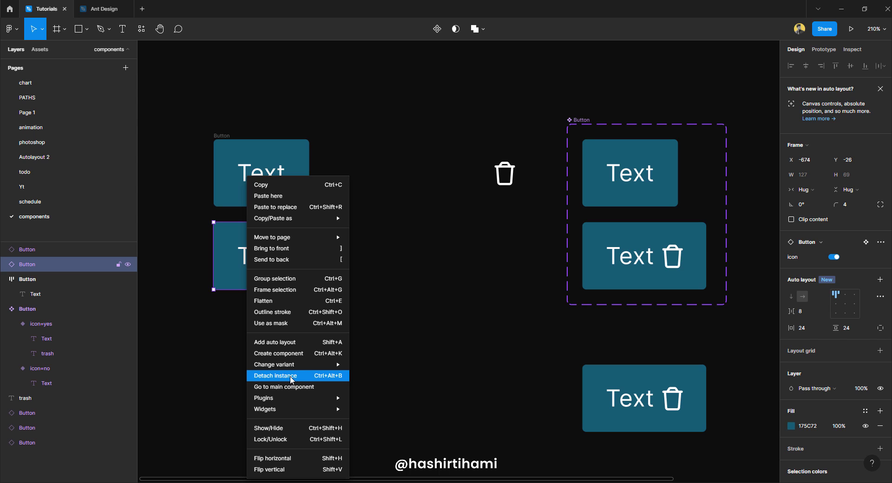
left_click(294, 379)
left_click(330, 207)
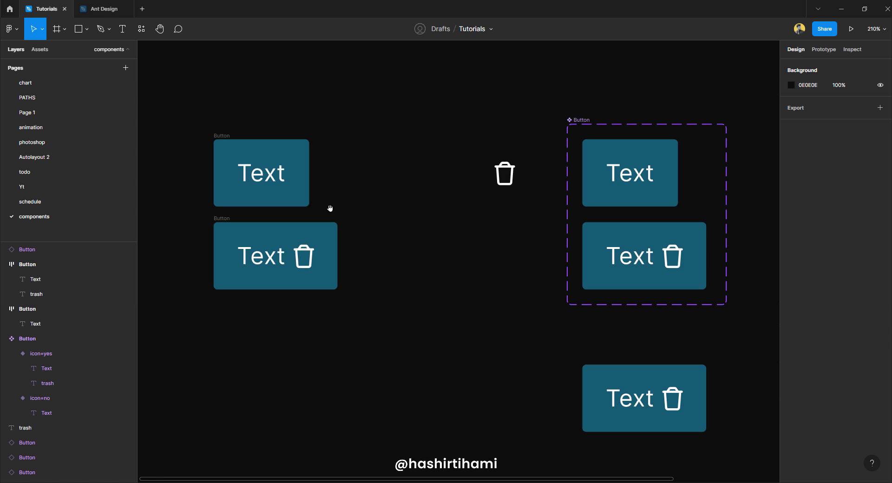
scroll(242, 141, "left", 1)
scroll(242, 141, "up", 1)
left_click_drag(226, 135, 405, 357)
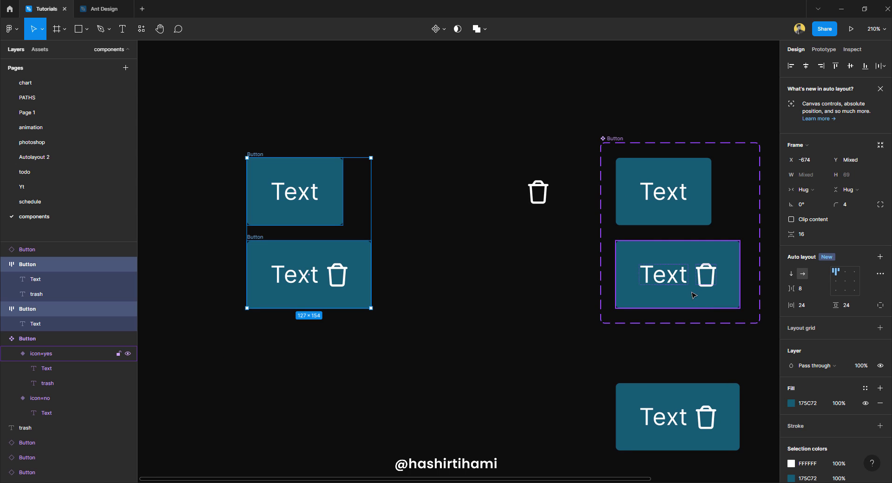
left_click(425, 249)
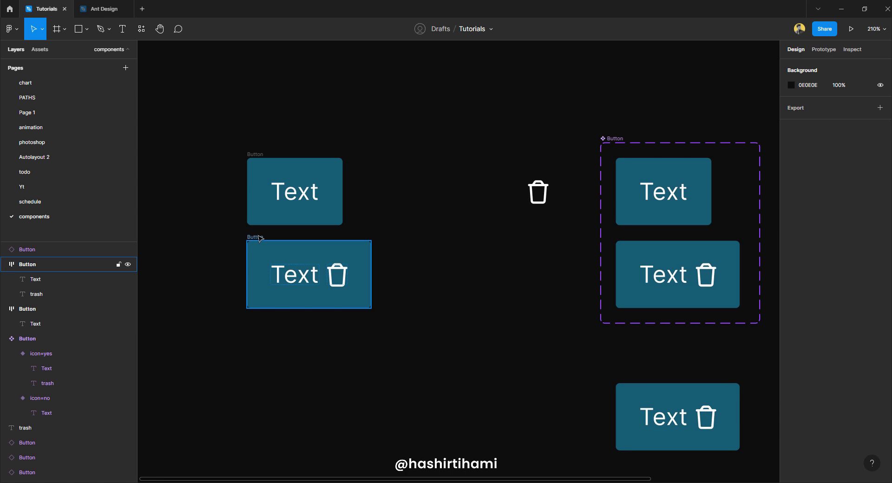
Combine the two detached frames with Create component set and add a third variant, Variant3
left_click_drag(216, 136, 418, 349)
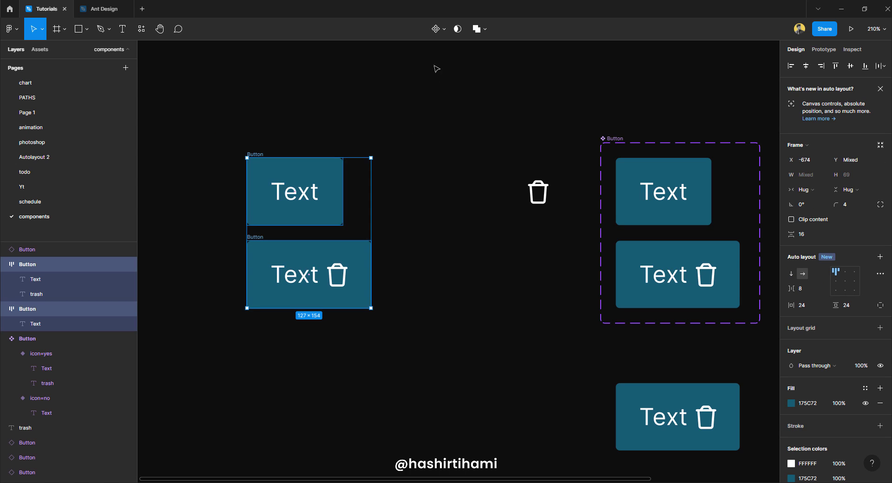
left_click(445, 30)
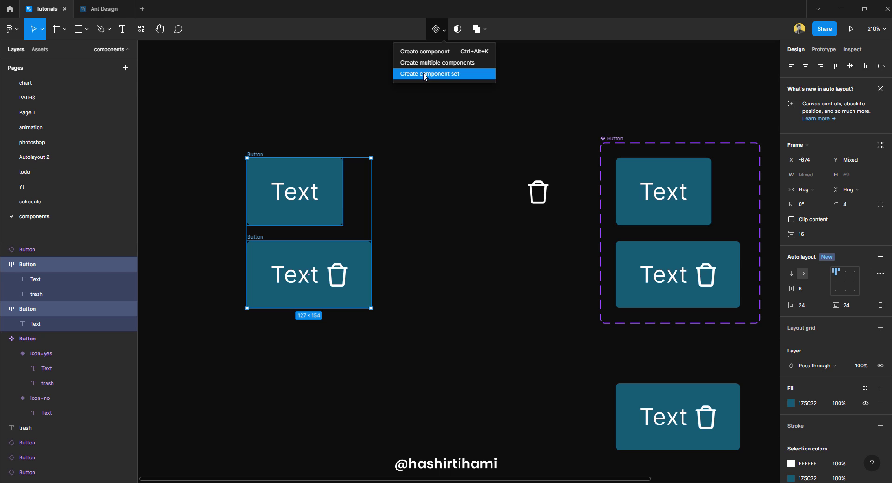
left_click(436, 78)
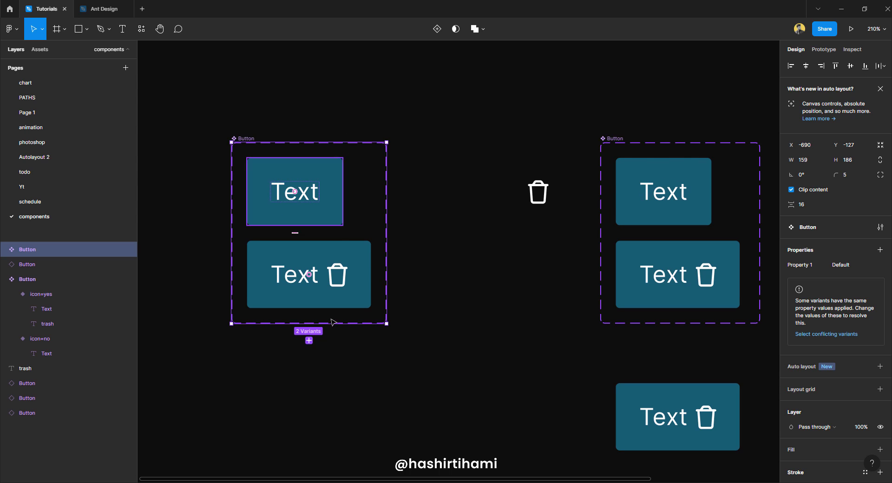
left_click(309, 340)
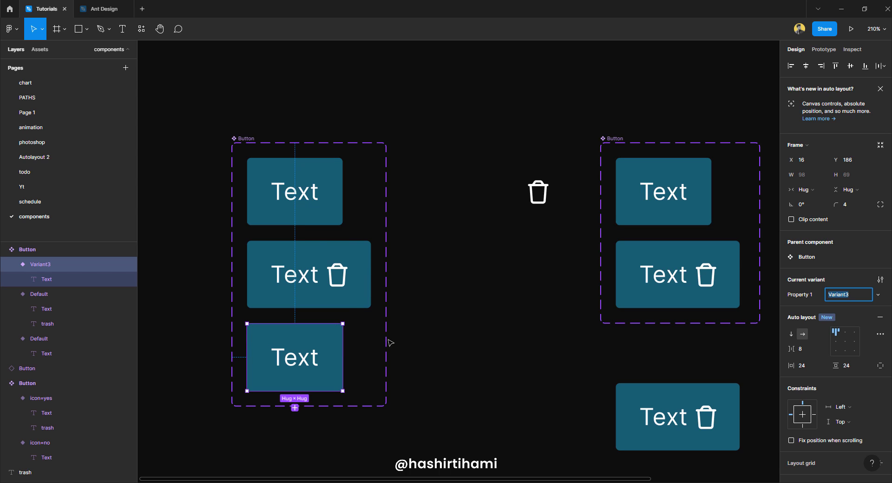
Delete the extra Variant3 and select the plain Text variant
key("Delete")
left_click(308, 274, "shift")
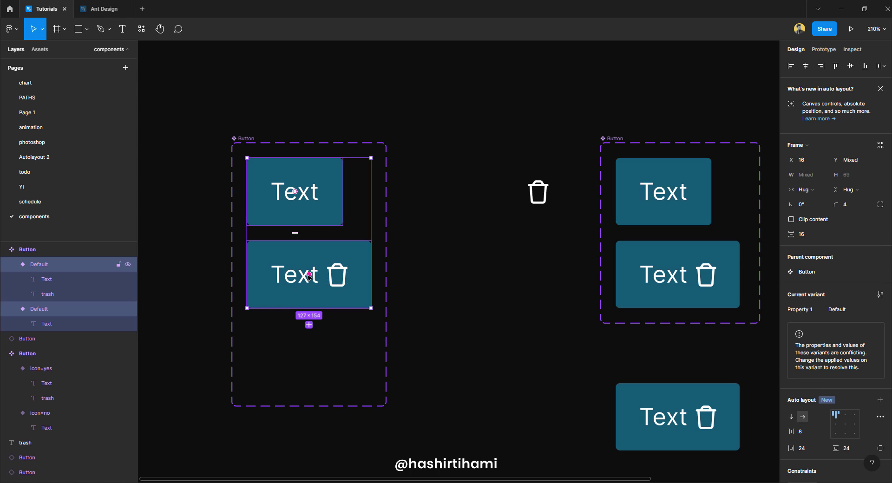
left_click(335, 218)
left_click(321, 279)
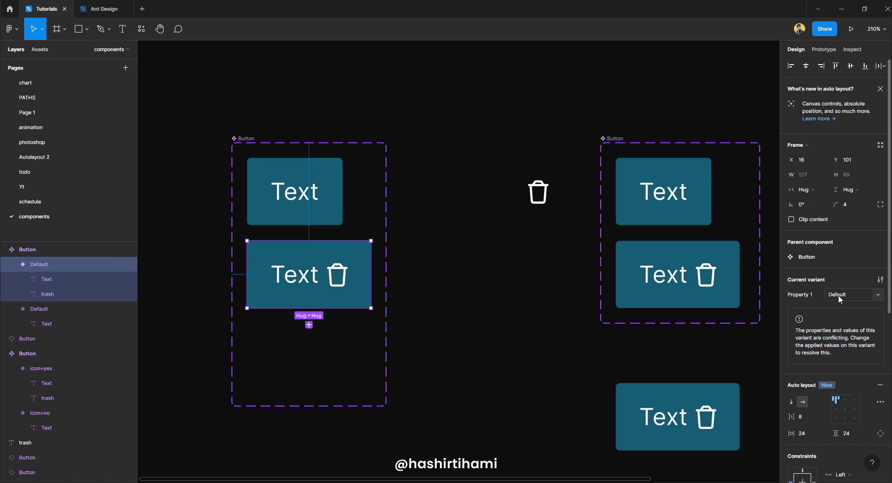
left_click(316, 183)
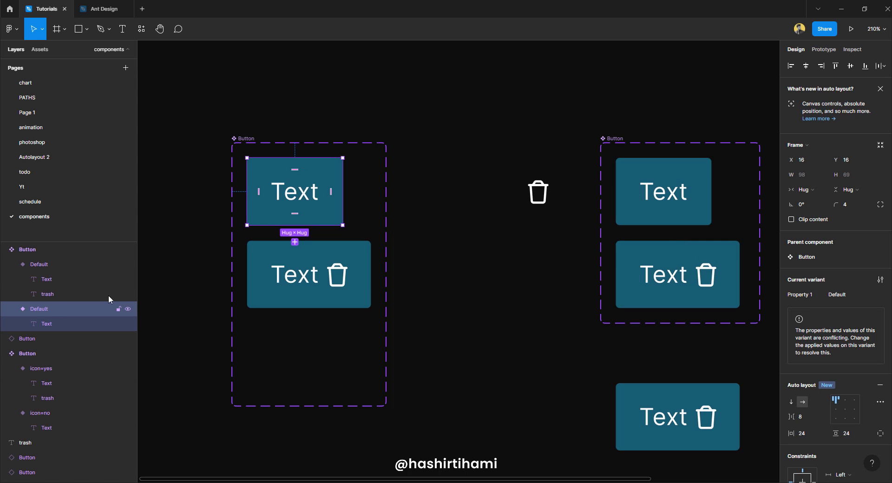
Rename the plain variant icon=no and start naming the trash variant with the icon= prefix
double_click(40, 309)
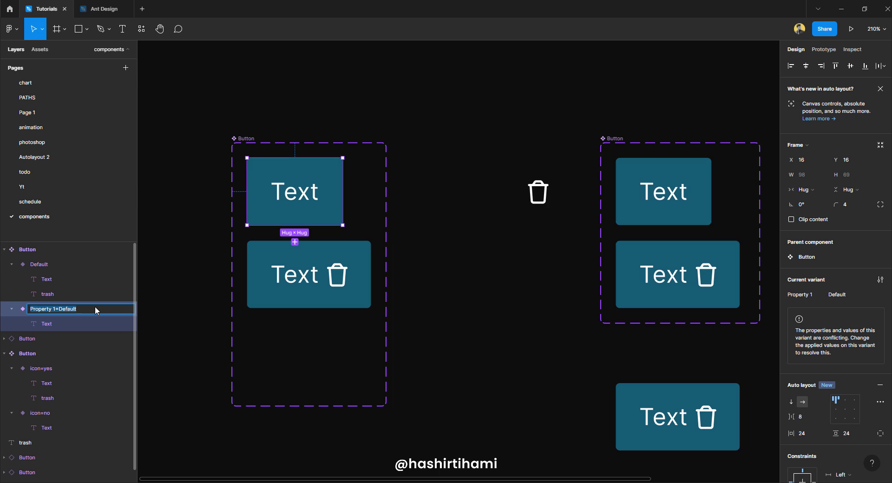
type("icon=no")
key("ctrl+a")
key("ctrl+c")
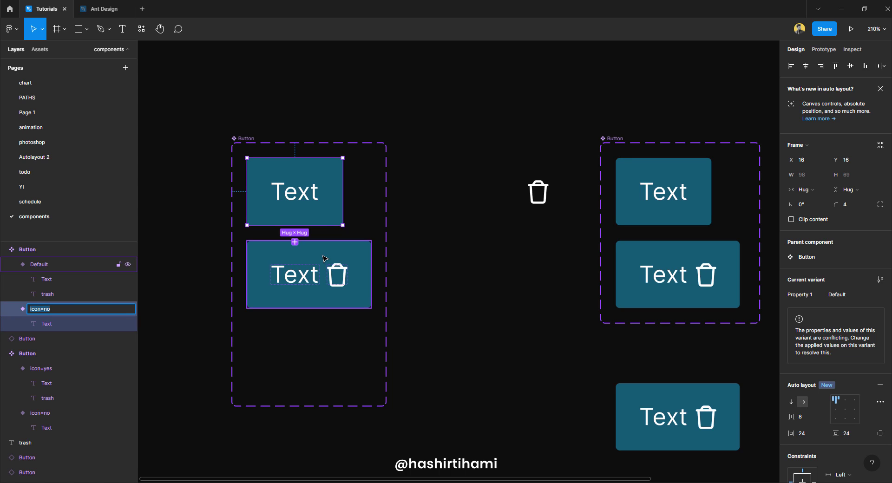
left_click(39, 264)
double_click(39, 264)
key("ctrl+v")
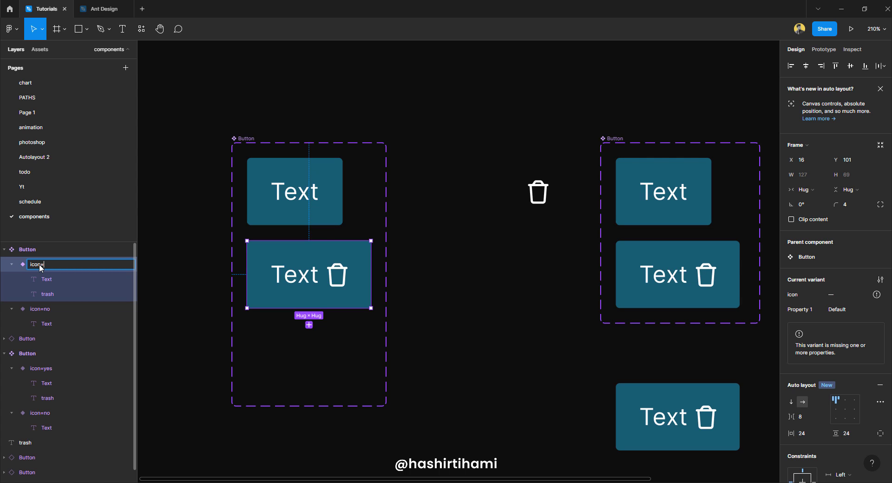
Complete the trash variant's name as icon=yes and place a new Button instance above the set
type("yes")
left_click(257, 106)
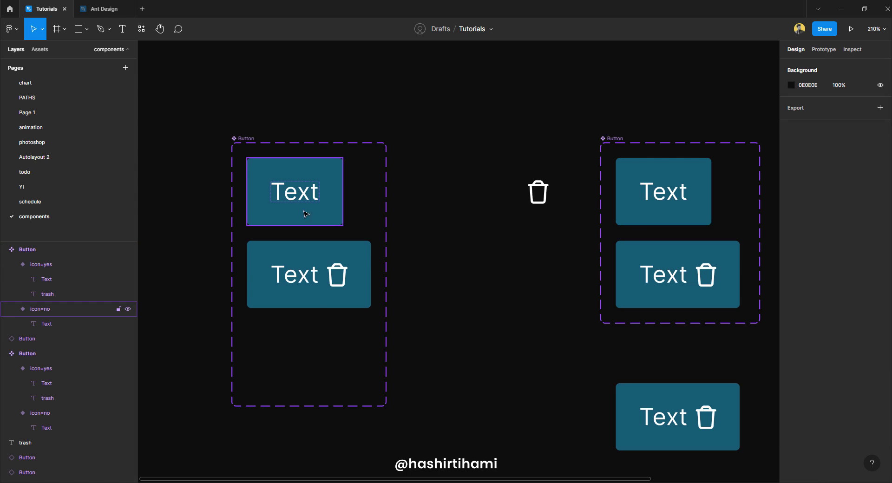
scroll(335, 275, "up", 3)
left_click_drag(336, 276, 335, 141)
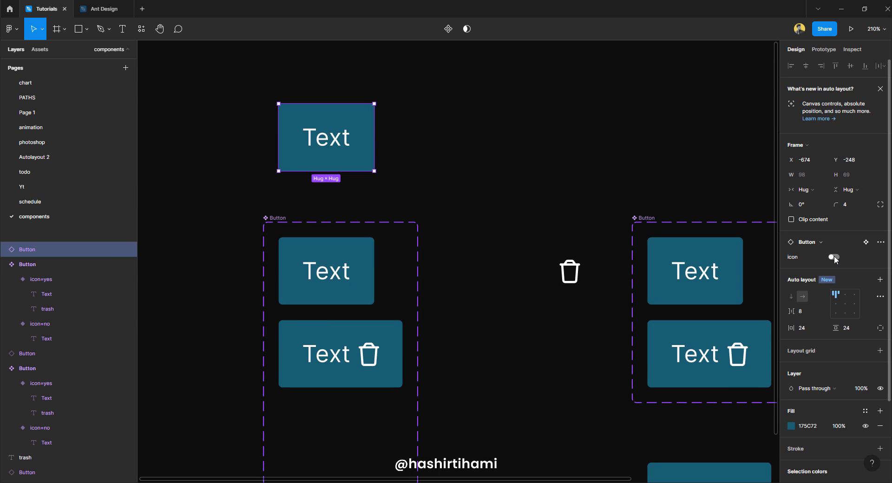
Flip the instance's icon toggle off and on, leaving the trash icon showing
left_click(835, 258)
left_click(835, 257)
left_click(835, 258)
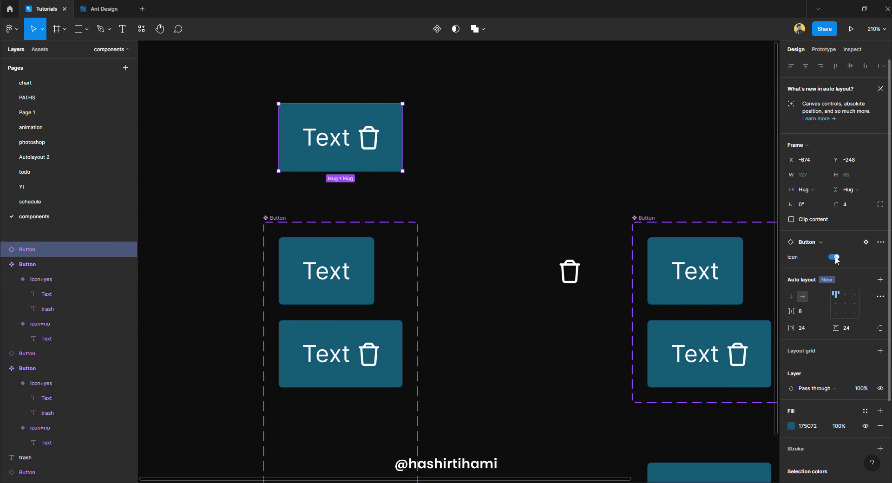
left_click(835, 257)
left_click(835, 257)
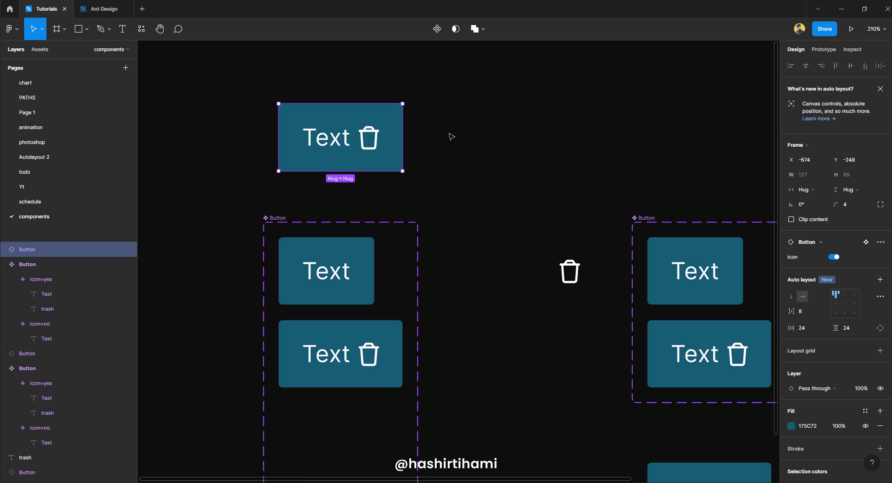
scroll(451, 136, "left", 5)
left_click(465, 225)
left_click(474, 93)
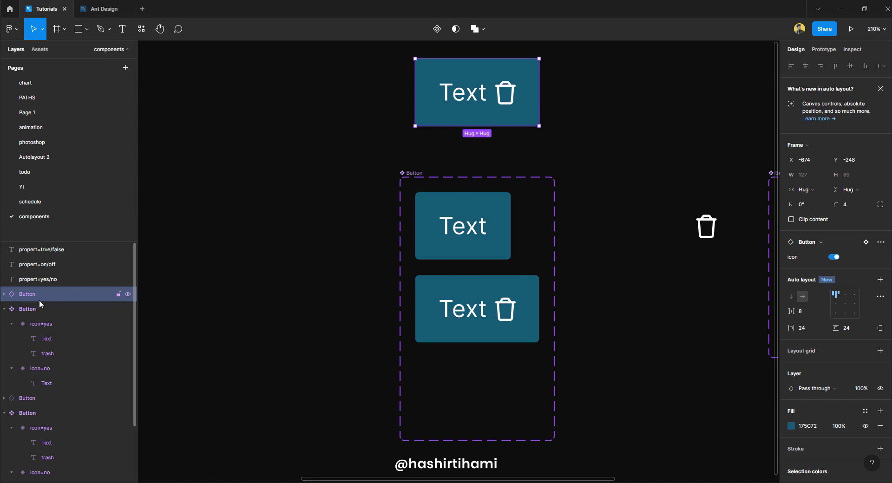
Select the icon=no and icon=yes variants in turn to compare them
left_click(487, 227)
left_click(485, 298)
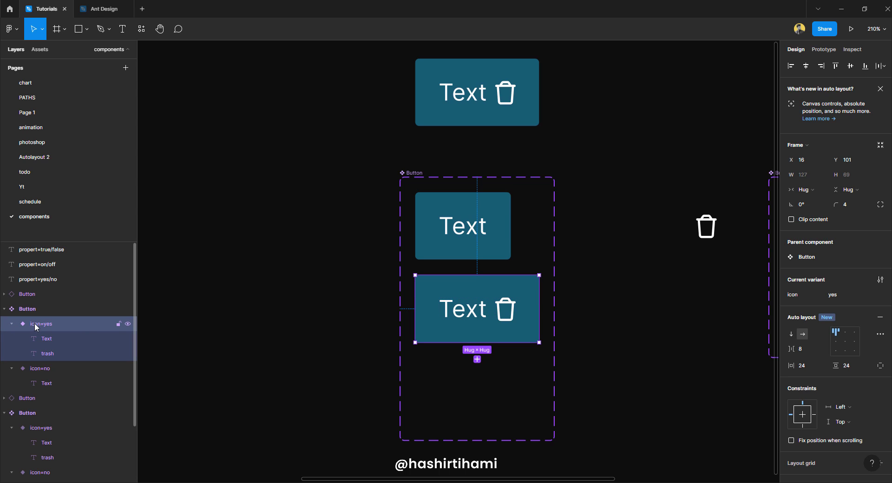
left_click(30, 371)
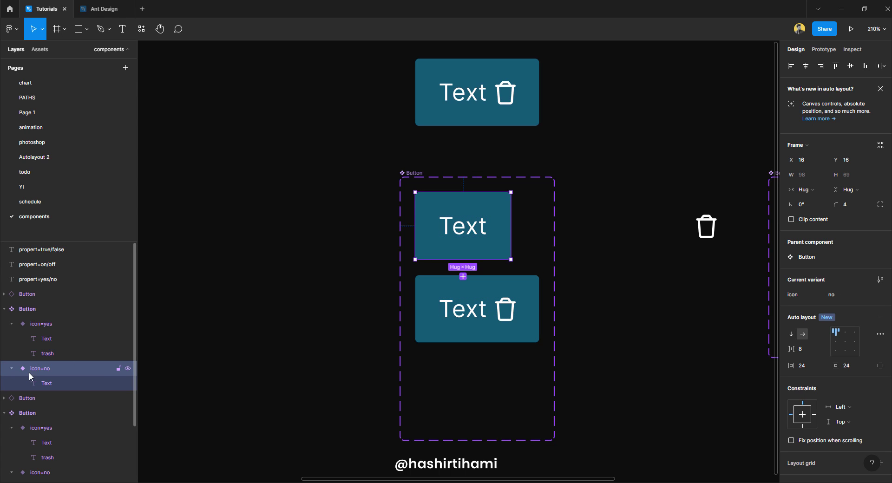
left_click(366, 266)
Reposition the propert=yes/no label and select all three propert= naming labels together
scroll(366, 269, "down", 1)
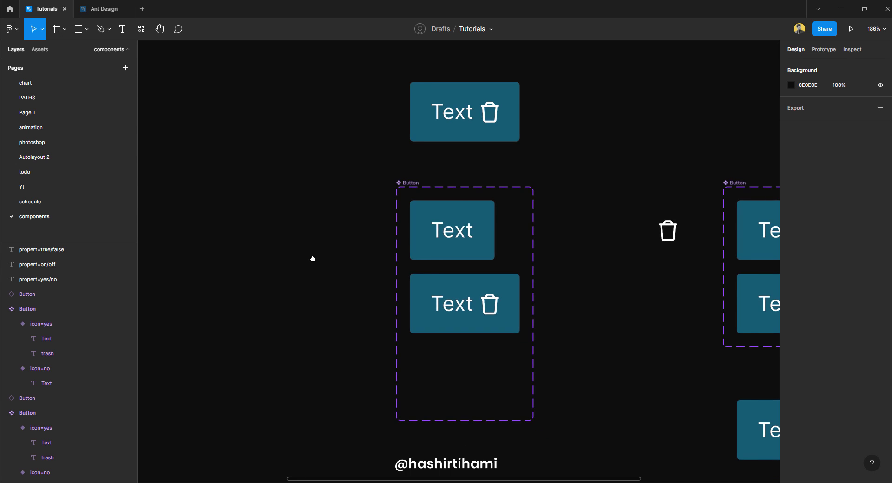
left_click_drag(312, 259, 647, 243)
scroll(332, 244, "up", 3)
left_click_drag(308, 206, 344, 207)
left_click(392, 264)
left_click(393, 319)
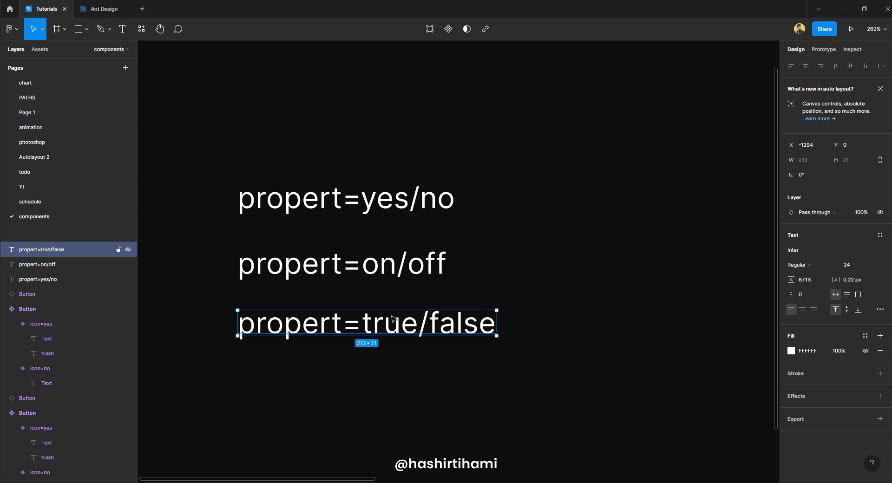
left_click_drag(235, 143, 500, 360)
Rename the variants icon=false and icon=true in the Layers panel
scroll(500, 265, "down", 5)
left_click(502, 253)
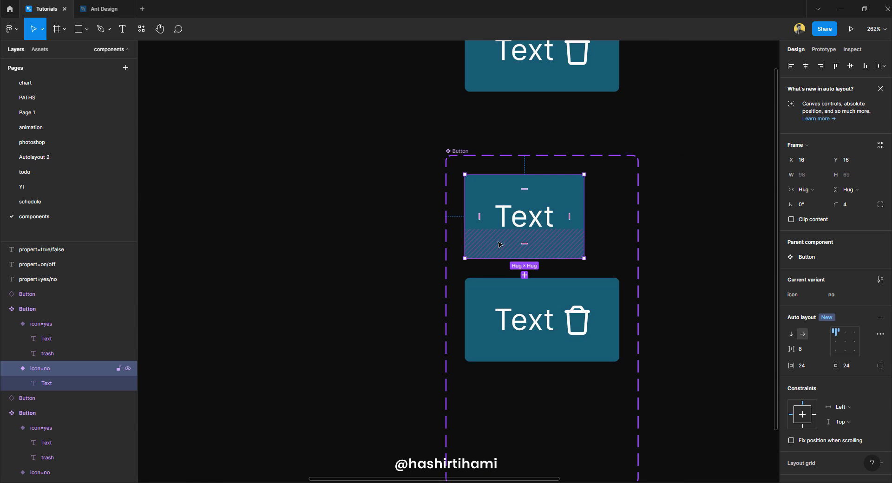
double_click(55, 368)
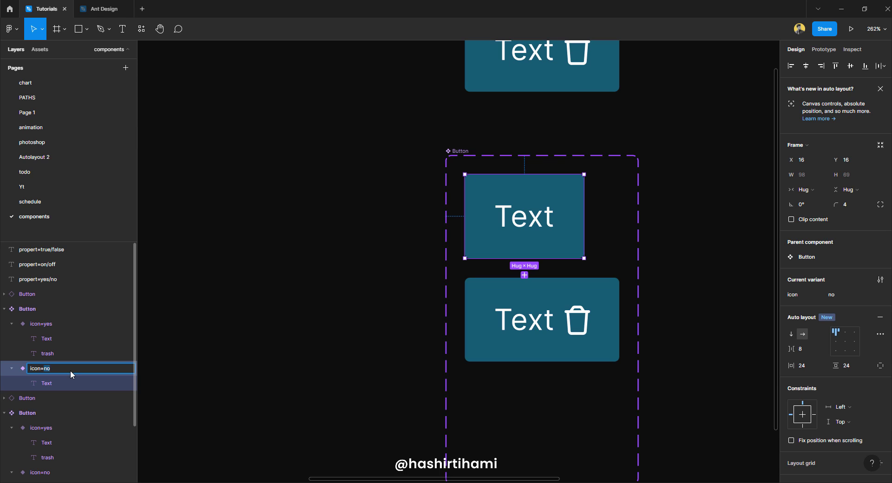
double_click(59, 323)
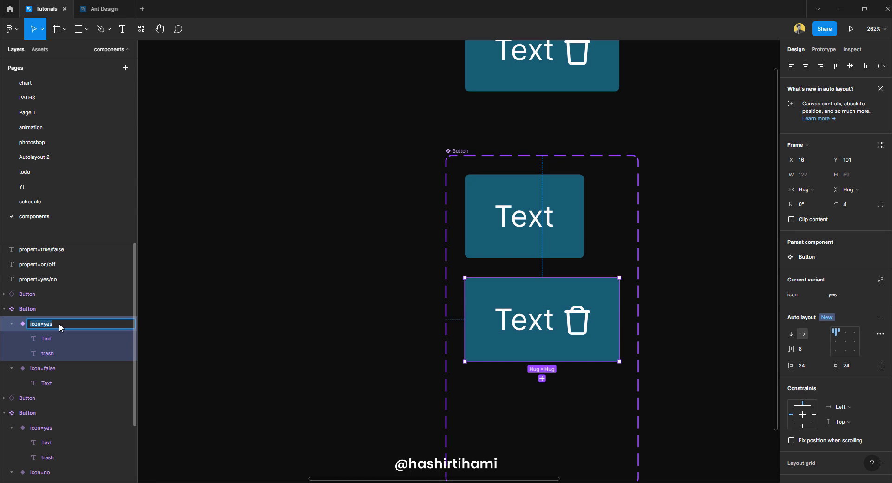
type("true")
left_click(381, 232)
scroll(500, 172, "up", 2)
Toggle the top Button instance's icon property repeatedly to test the true/false variants
left_click(561, 145)
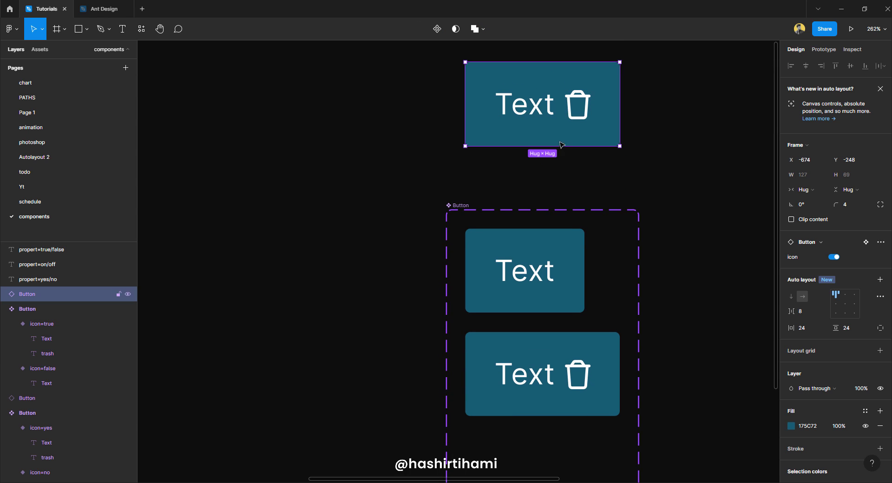
left_click(834, 257)
left_click(835, 257)
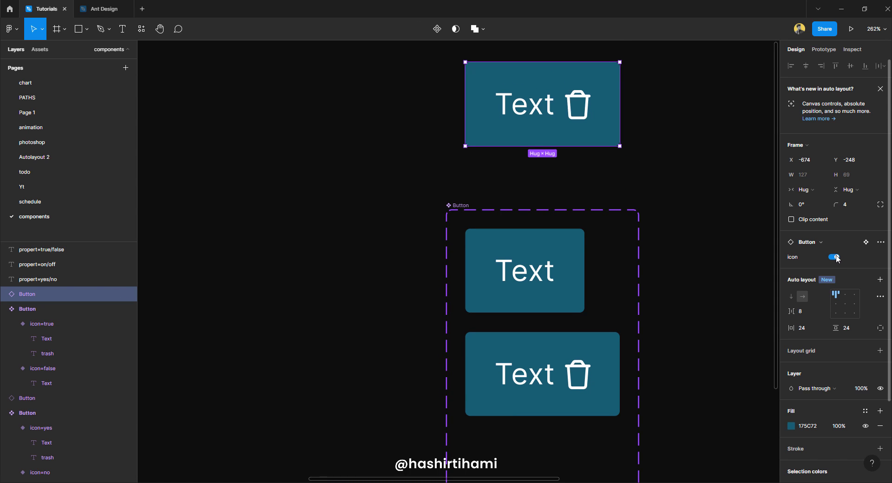
left_click(836, 257)
left_click(836, 256)
left_click(835, 257)
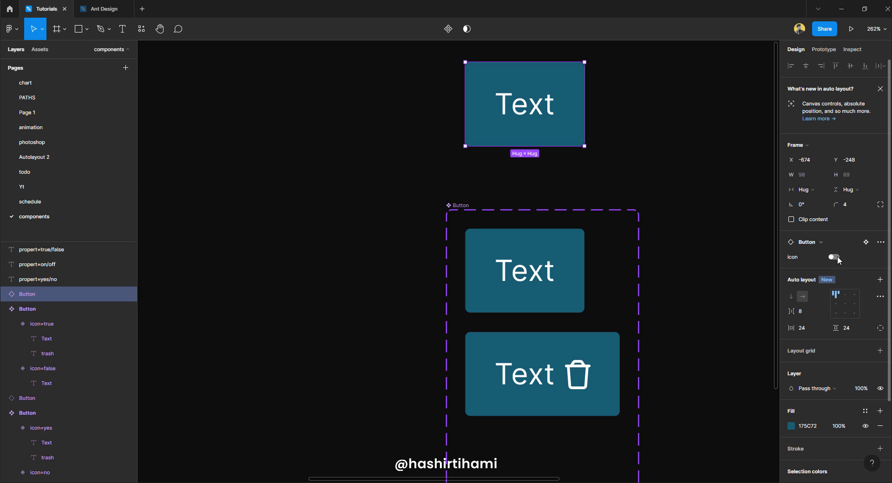
left_click(836, 256)
Bring the propert= labels back into view and select the propert=on/off label
scroll(541, 257, "down", 3)
left_click_drag(542, 258, 641, 253)
scroll(641, 253, "left", 3)
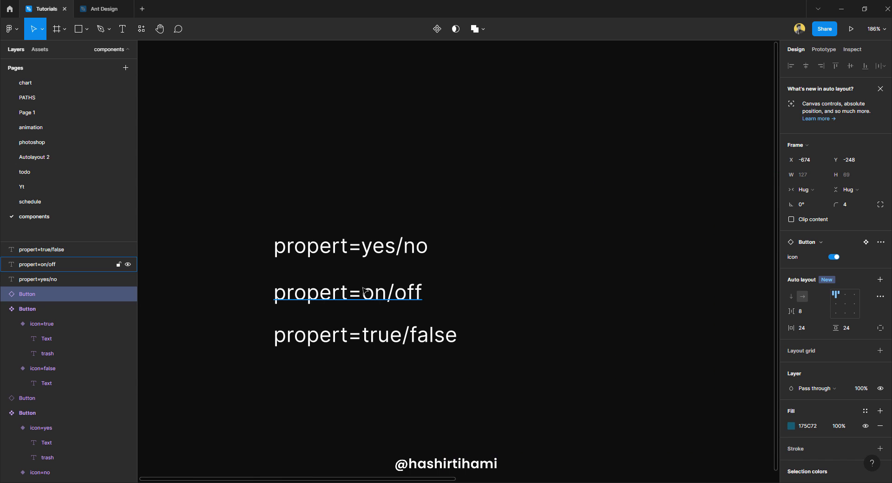
left_click(367, 294)
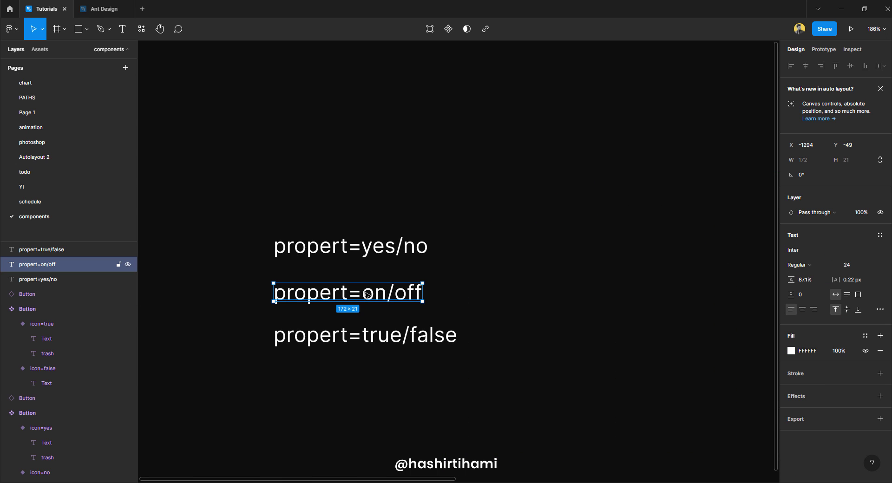
scroll(367, 294, "right", 5)
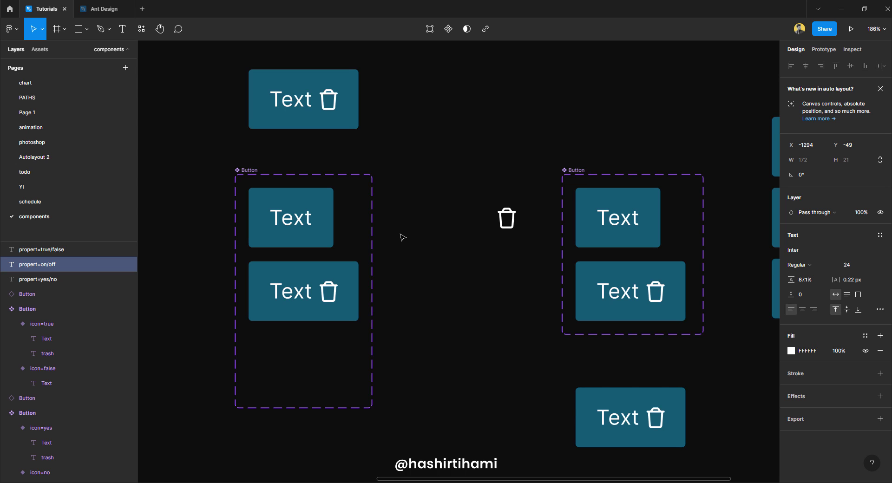
In the Ant Design file, copy the medium primary button beside the Components heading
left_click(106, 13)
scroll(466, 278, "down", 10)
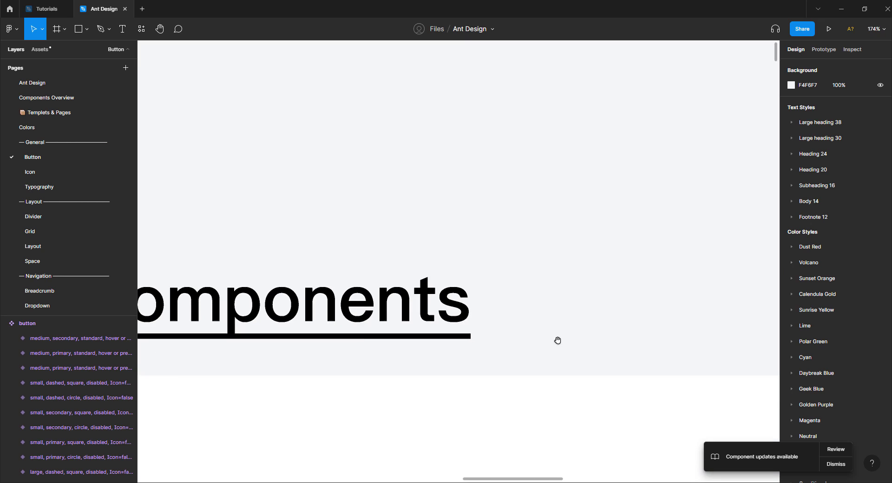
left_click_drag(498, 195, 431, 143)
left_click(400, 341)
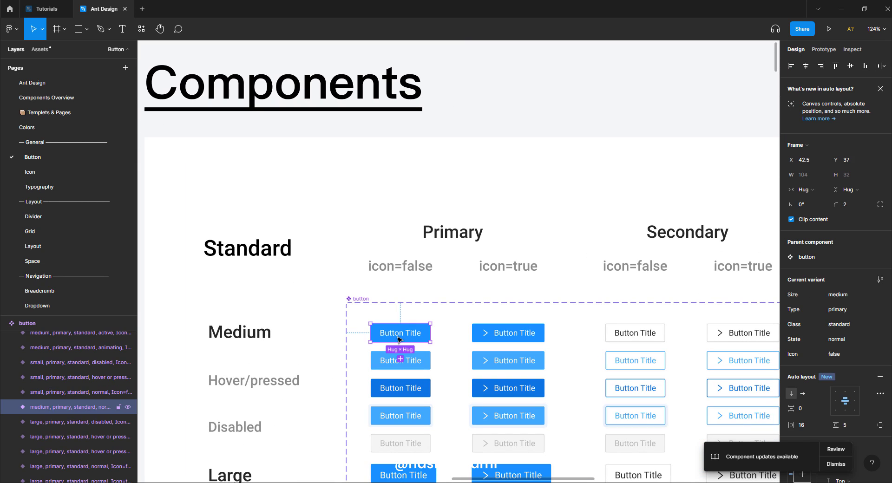
left_click_drag(400, 342, 484, 139)
scroll(483, 139, "up", 3)
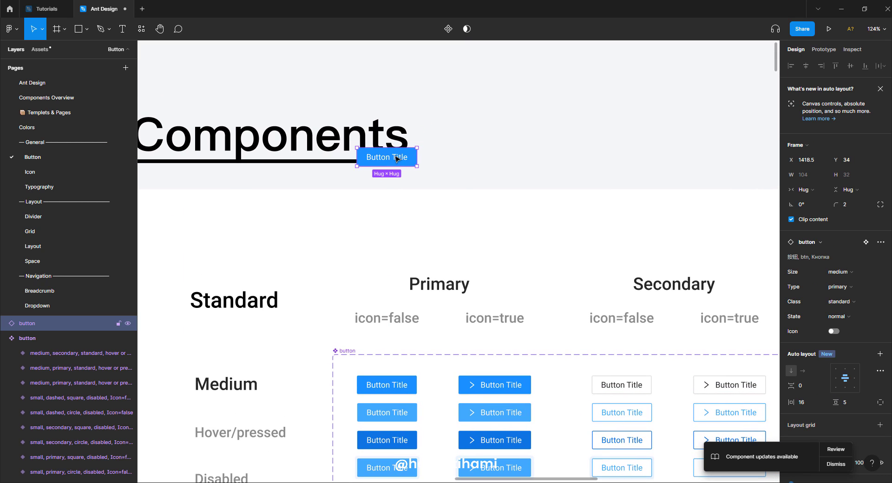
left_click_drag(404, 157, 480, 158)
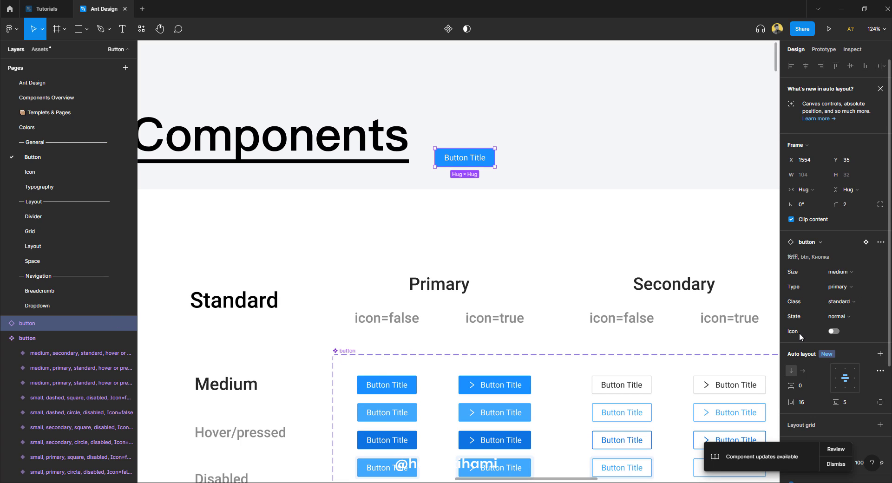
Set the button copy to Size small, Type dashed and Class circle
left_click(842, 274)
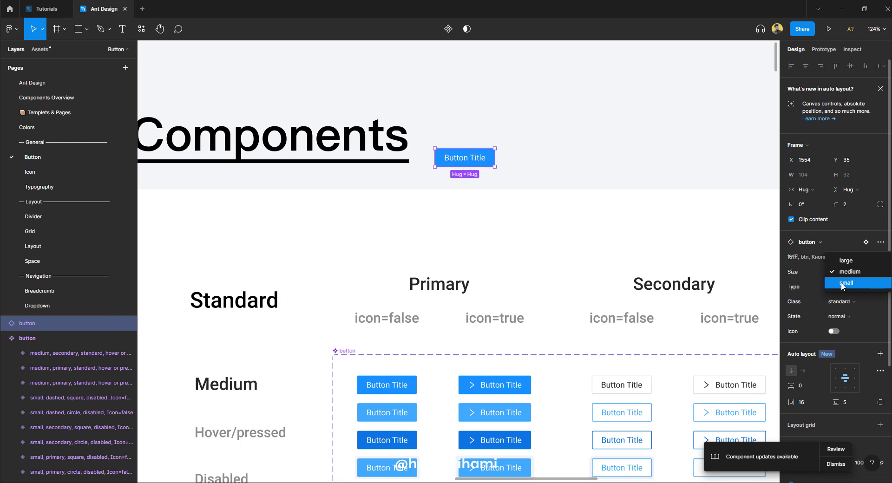
left_click(843, 283)
left_click(839, 287)
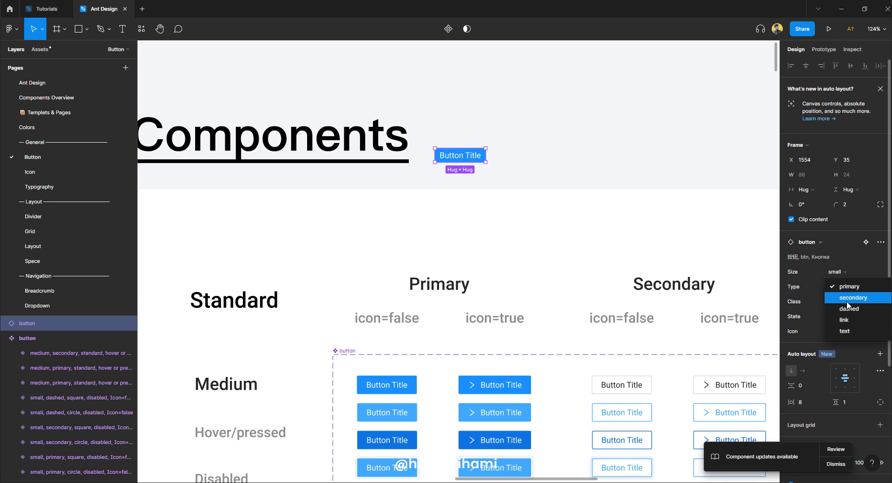
left_click(846, 305)
left_click(846, 305)
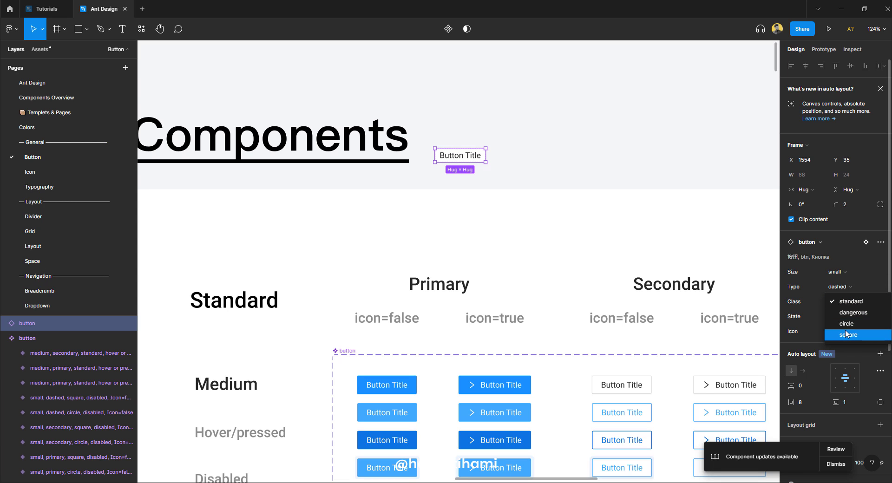
left_click(847, 336)
left_click(496, 154)
key("shift+1")
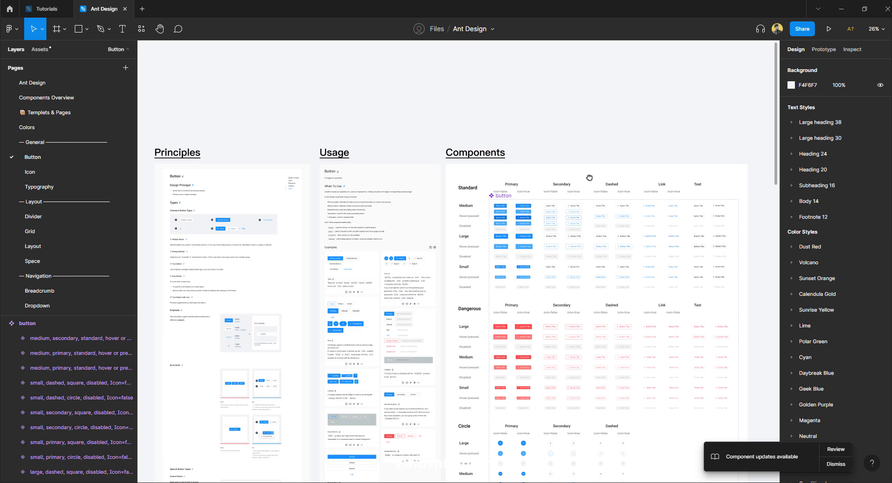